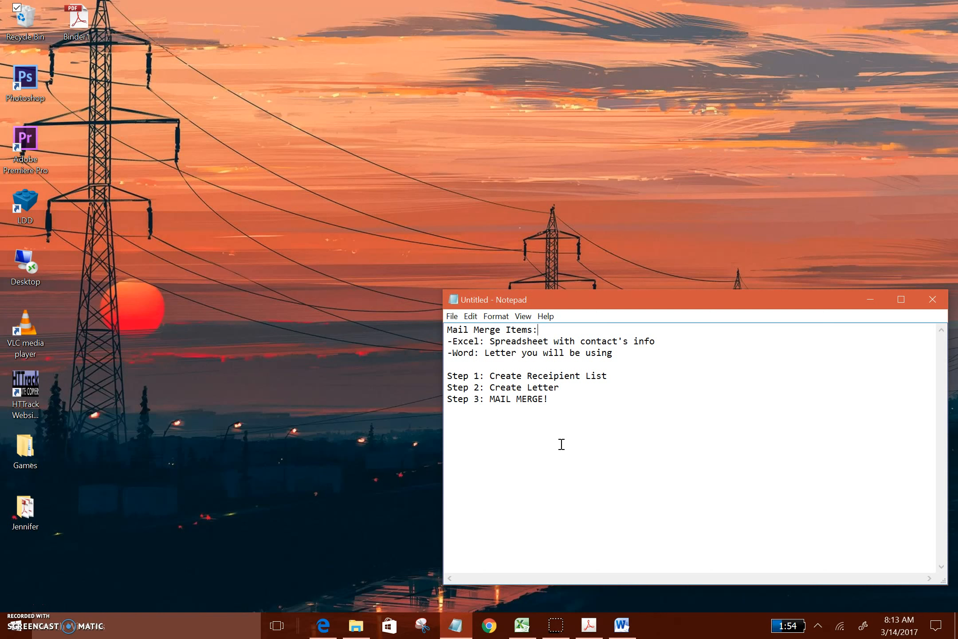
{"action": "left_click", "coordinate": [573, 432]}
{"action": "left_click_drag", "start_coordinate": [452, 341], "coordinate": [500, 344]}
{"action": "left_click", "coordinate": [480, 353]}
{"action": "left_click_drag", "start_coordinate": [487, 340], "coordinate": [665, 336]}
{"action": "left_click", "coordinate": [672, 352]}
{"action": "left_click", "coordinate": [558, 479]}
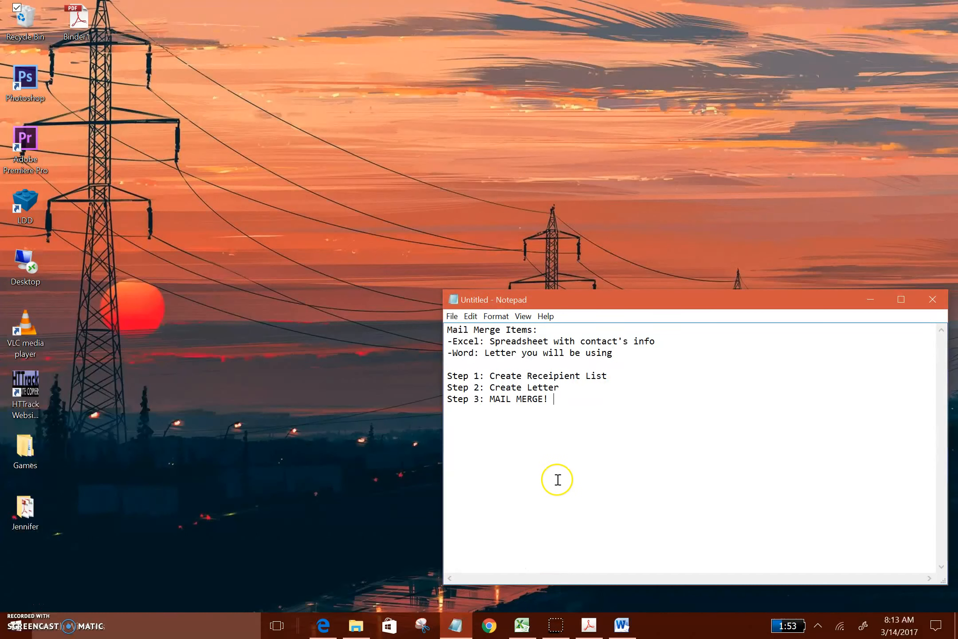
Switch to the owners list in Excel and examine its First, Last, Address, Unit and City column headers
{"action": "left_click", "coordinate": [522, 621]}
{"action": "left_click", "coordinate": [705, 402]}
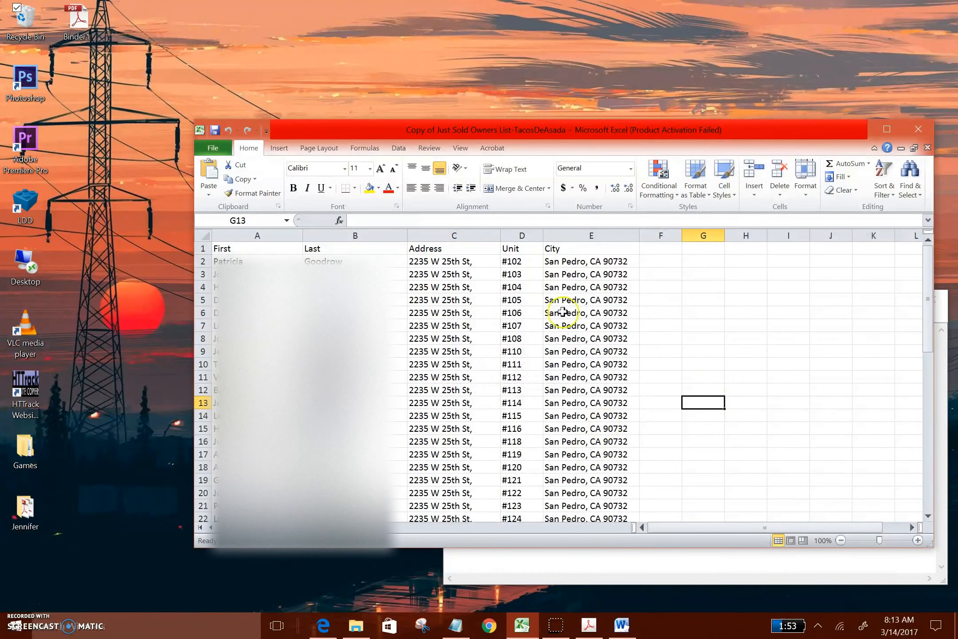
{"action": "left_click", "coordinate": [265, 248]}
{"action": "left_click", "coordinate": [339, 248]}
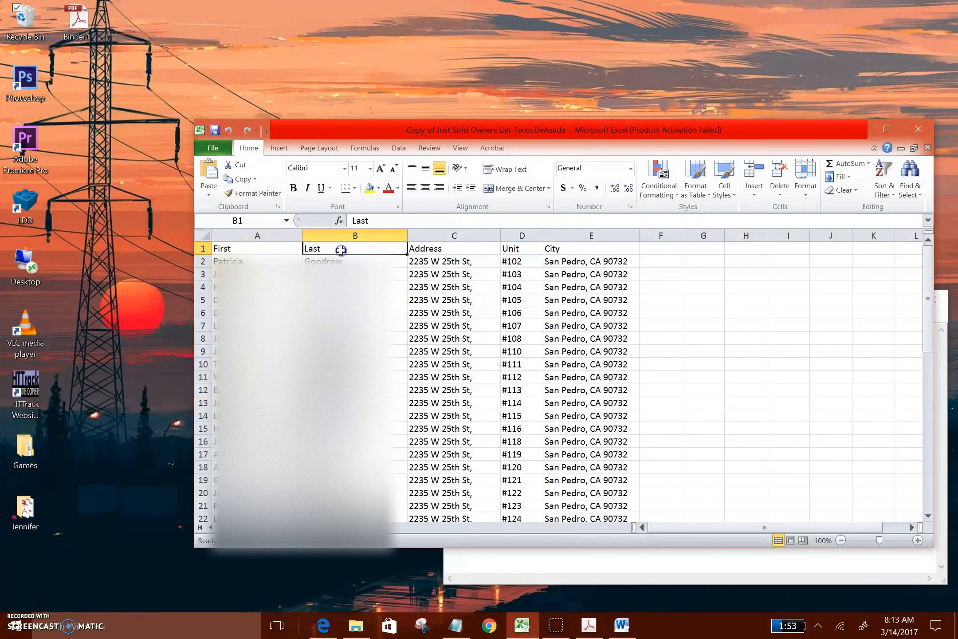
{"action": "left_click", "coordinate": [439, 248]}
{"action": "left_click", "coordinate": [517, 249]}
{"action": "left_click", "coordinate": [577, 248]}
{"action": "left_click", "coordinate": [701, 352]}
{"action": "left_click_drag", "start_coordinate": [242, 247], "coordinate": [574, 250]}
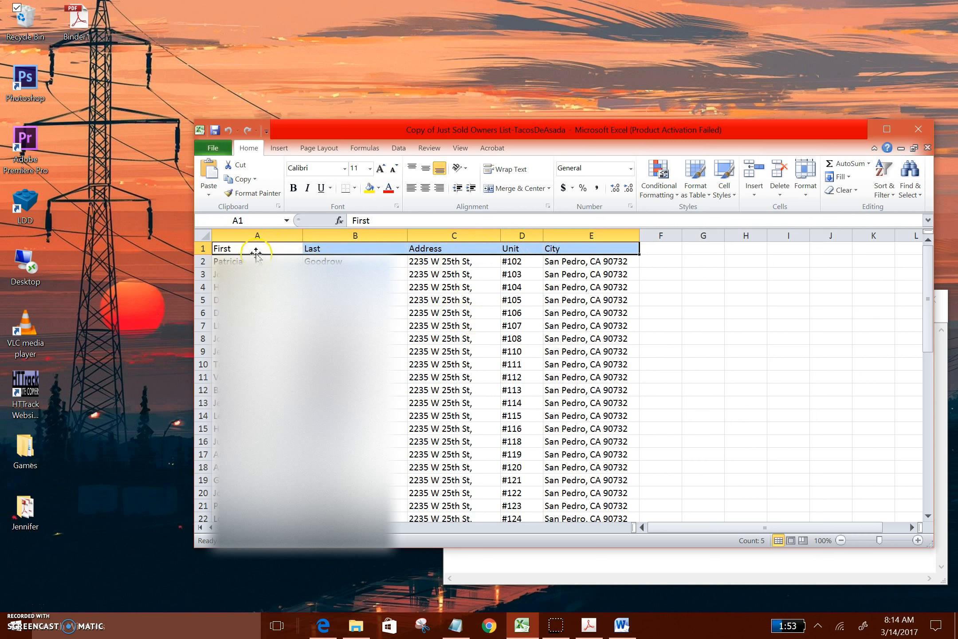
{"action": "key", "text": "Down"}
{"action": "key", "text": "Down"}
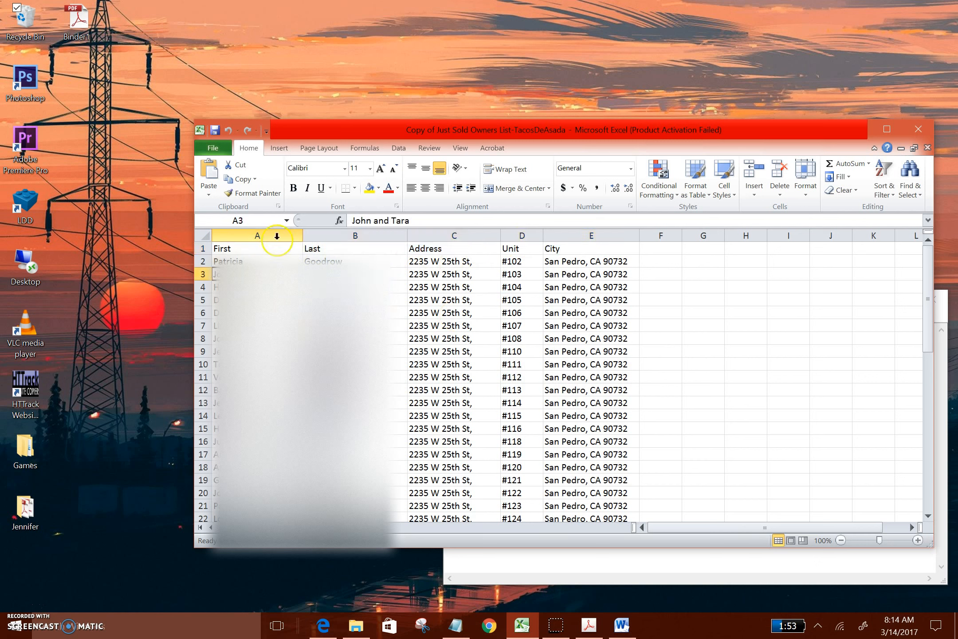
{"action": "left_click", "coordinate": [259, 252]}
{"action": "left_click", "coordinate": [329, 249]}
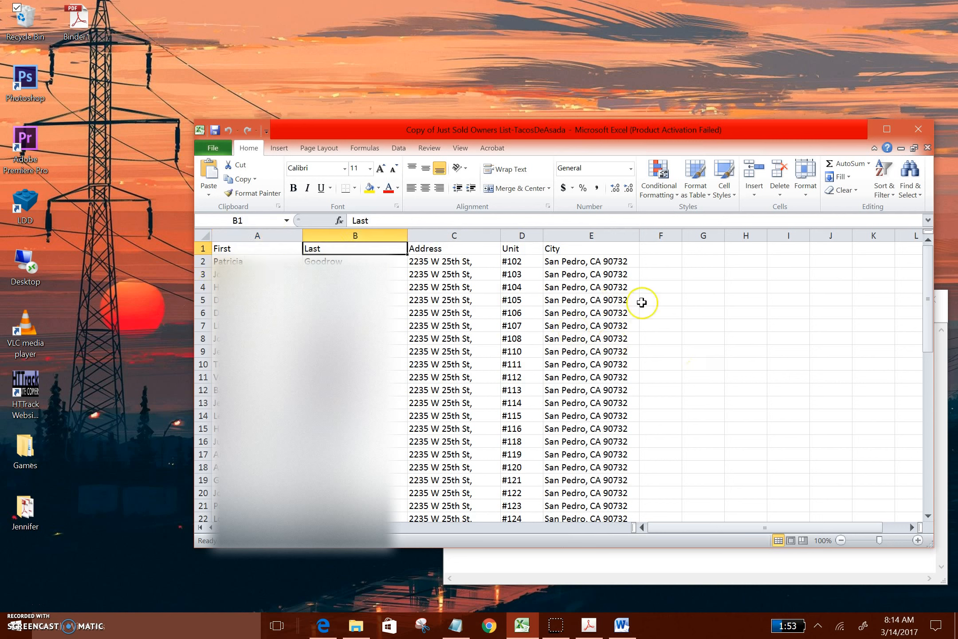
{"action": "left_click", "coordinate": [675, 311]}
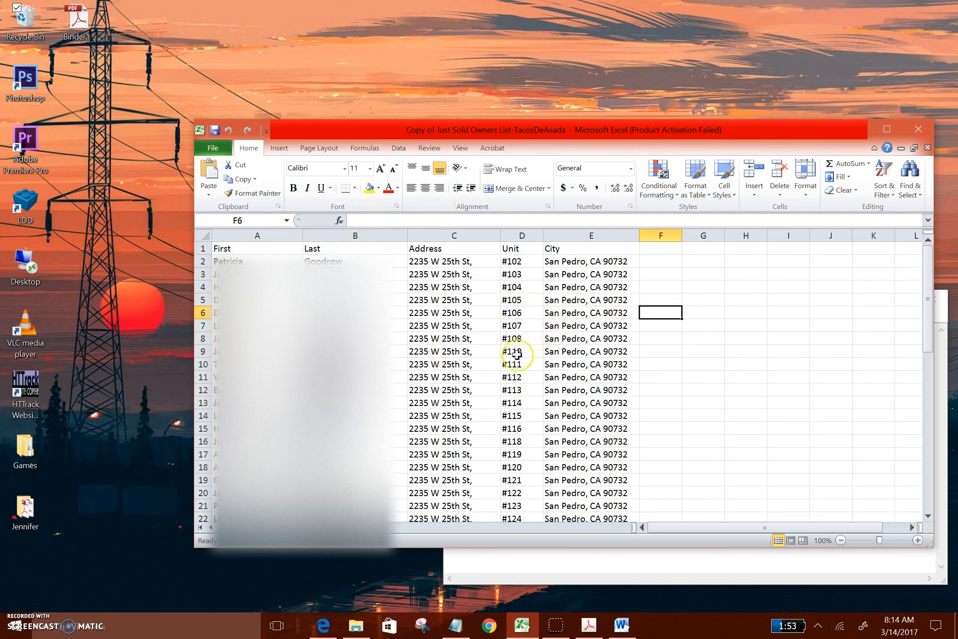
{"action": "left_click", "coordinate": [856, 130]}
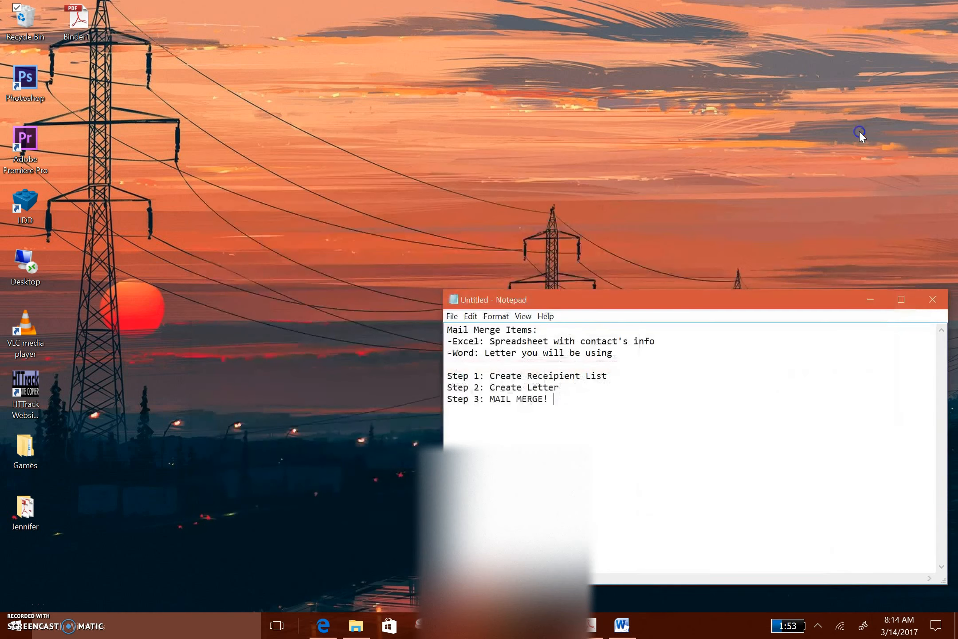
Switch to the blank Word document and enter the date "March 14, 2017" as the letter's first line
{"action": "left_click", "coordinate": [622, 626]}
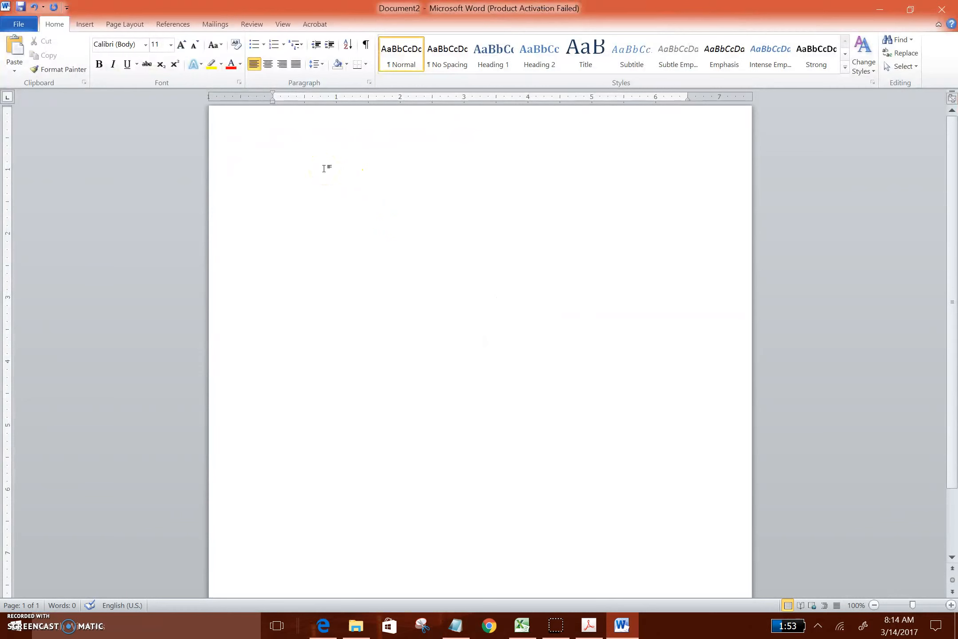
{"action": "type", "text": "March 14th"}
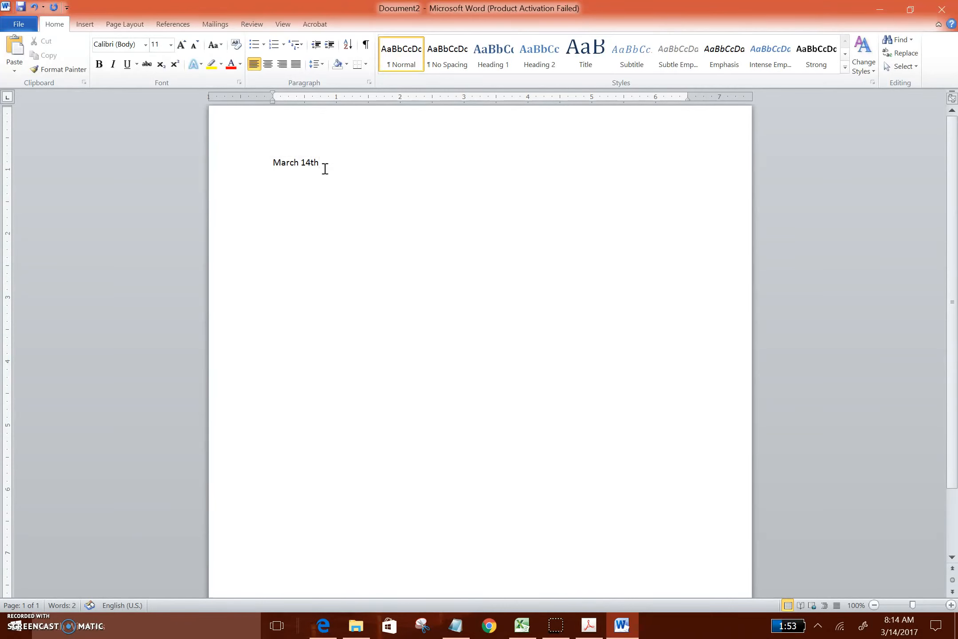
{"action": "key", "text": "BackSpace"}
{"action": "type", "text": ", 2017"}
{"action": "key", "text": "Return"}
Add placeholder recipient lines below the date: "FirstName LastName", "Address Unit" and "City"
{"action": "type", "text": "FirstName LastName"}
{"action": "key", "text": "Return"}
{"action": "type", "text": "Address"}
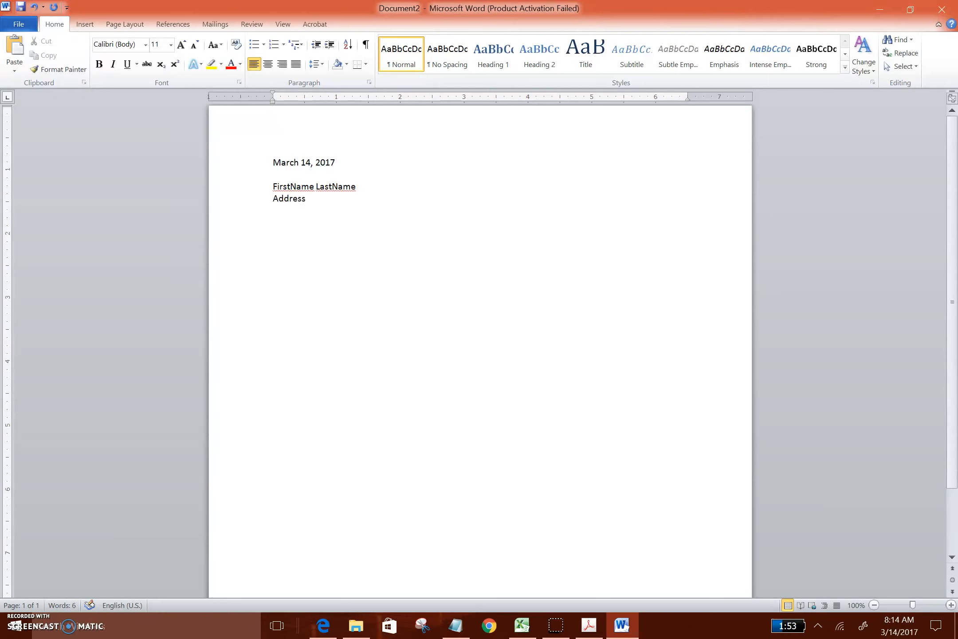
{"action": "type", "text": " Unit"}
{"action": "key", "text": "Return"}
{"action": "type", "text": "Cit"}
Add the salutation "Dear FirstName" below the recipient lines, separated by a blank line
{"action": "key", "text": "Return"}
{"action": "key", "text": "Return"}
{"action": "type", "text": "Dear FirstName"}
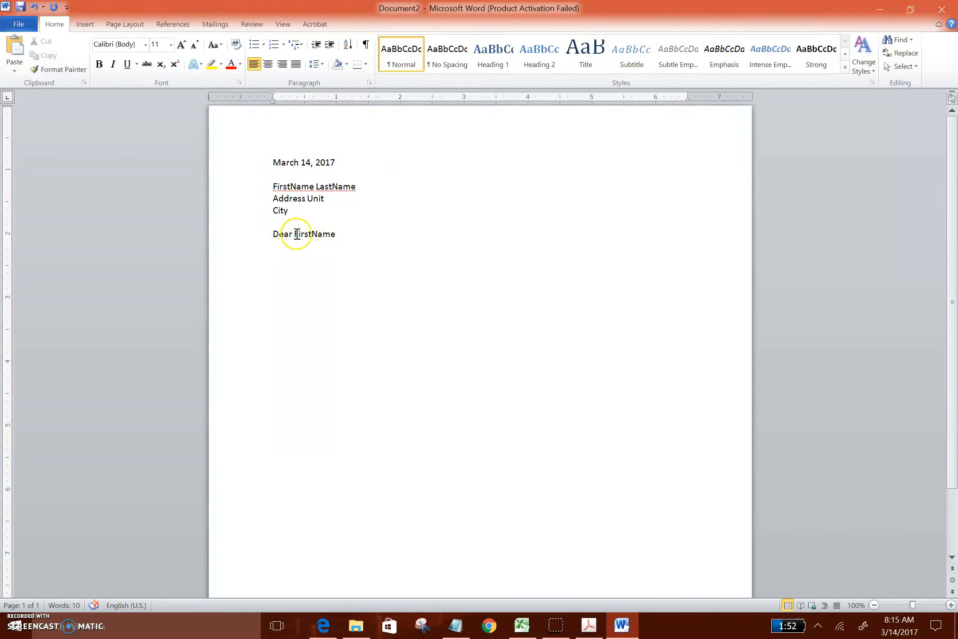
Begin the letter body with "You may have noticed several sales in your area as of late."
{"action": "left_click", "coordinate": [359, 242]}
{"action": "key", "text": "Return"}
{"action": "type", "text": "D"}
{"action": "type", "text": "You may have noti"}
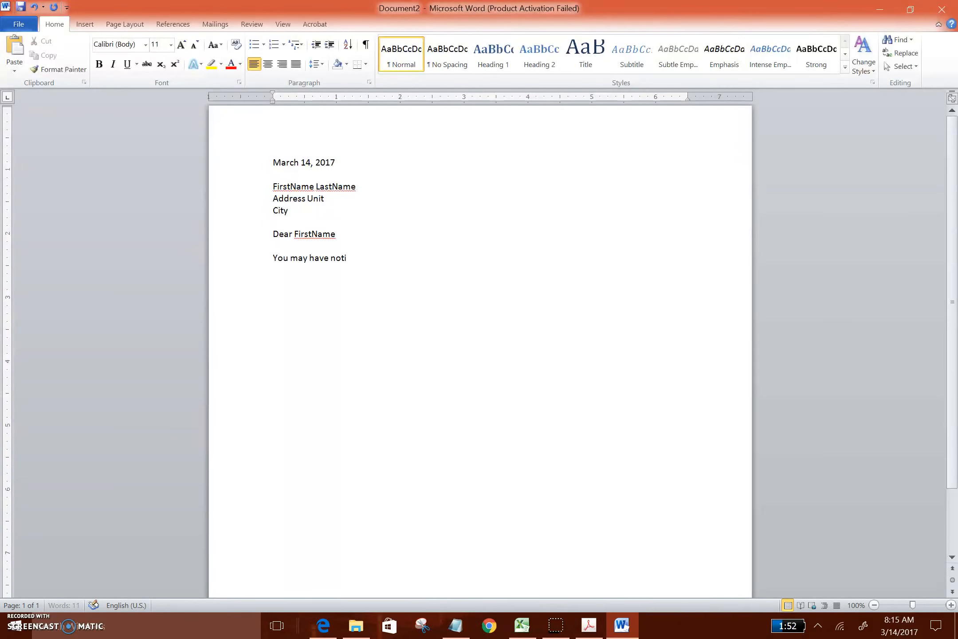
{"action": "type", "text": "ced several sales in your area as"}
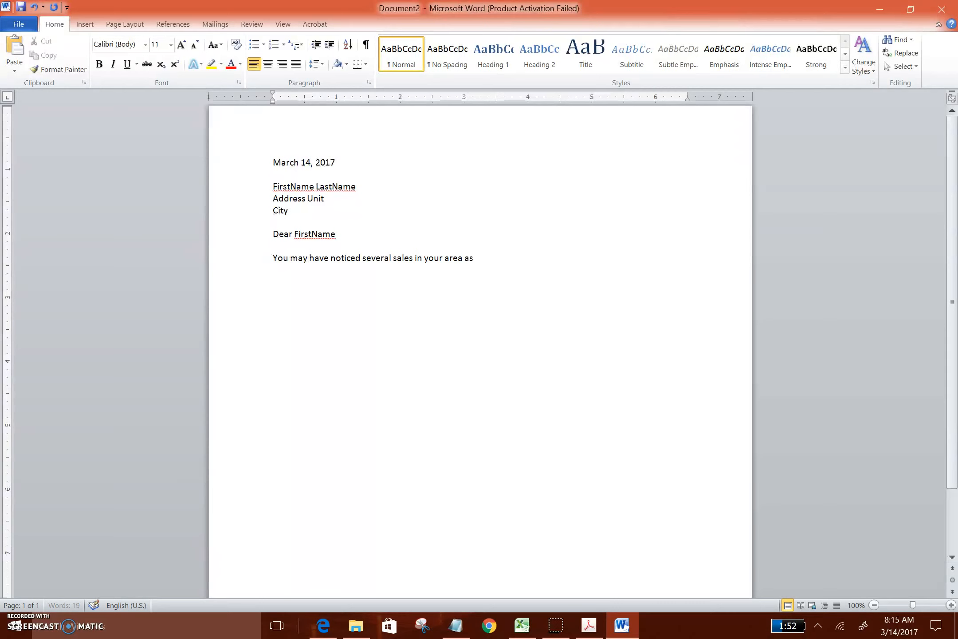
{"action": "type", "text": "T"}
{"action": "key", "text": "BackSpace"}
Continue the paragraph with "I have several buyers looking to purchase in your area and would love to talk to you about selling your home!"
{"action": "type", "text": "I have several buyers looking to purch"}
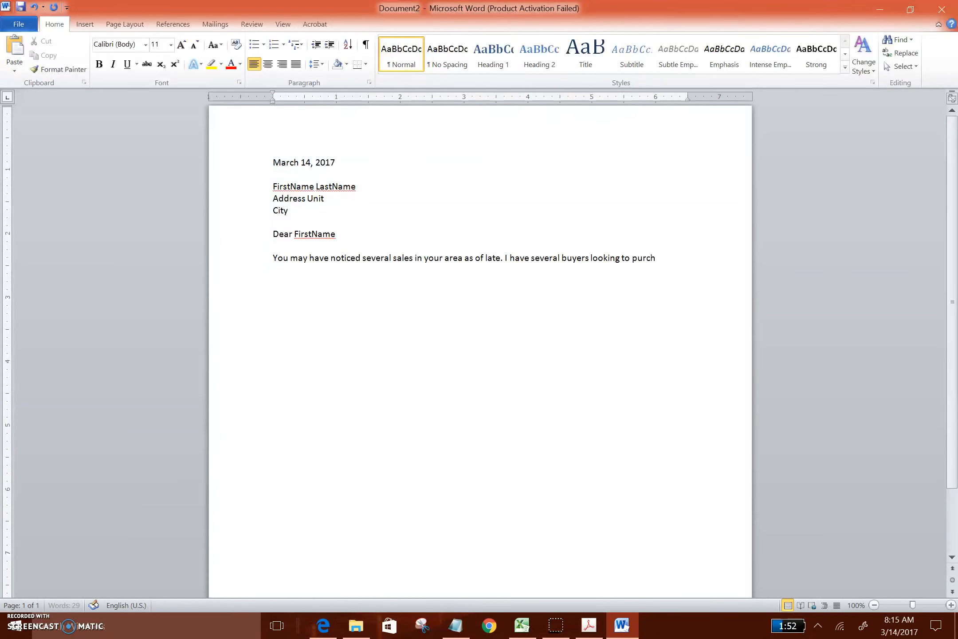
{"action": "type", "text": "in your area and would love to talk to you"}
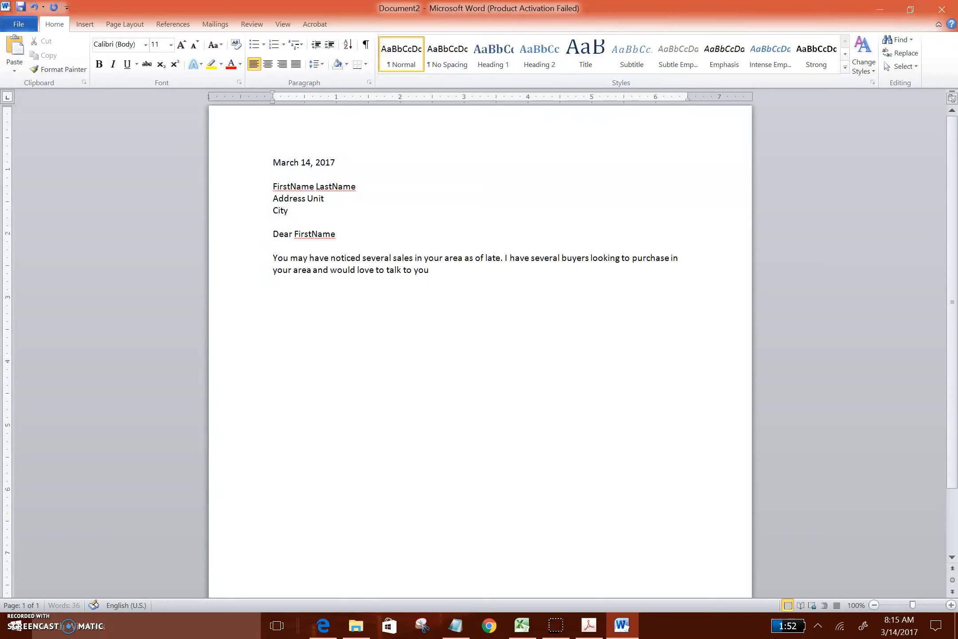
{"action": "type", "text": "r home!"}
Close the letter with "Sincerely," and the signature "REALTOR" on separate lines below the body
{"action": "key", "text": "Return"}
{"action": "key", "text": "Return"}
{"action": "type", "text": "Si"}
{"action": "key", "text": "alt"}
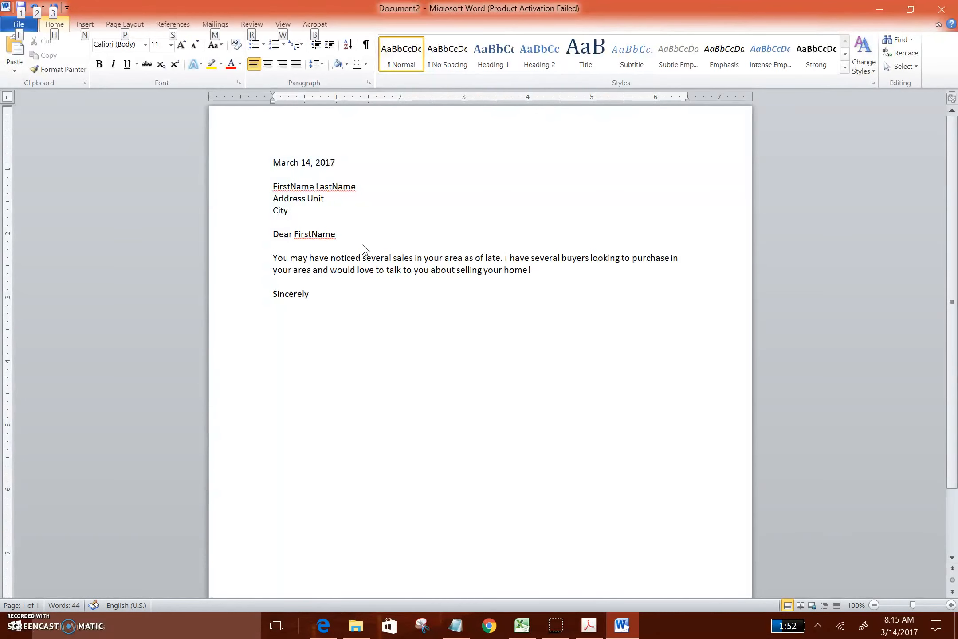
{"action": "left_click", "coordinate": [368, 297]}
{"action": "type", "text": ",  "}
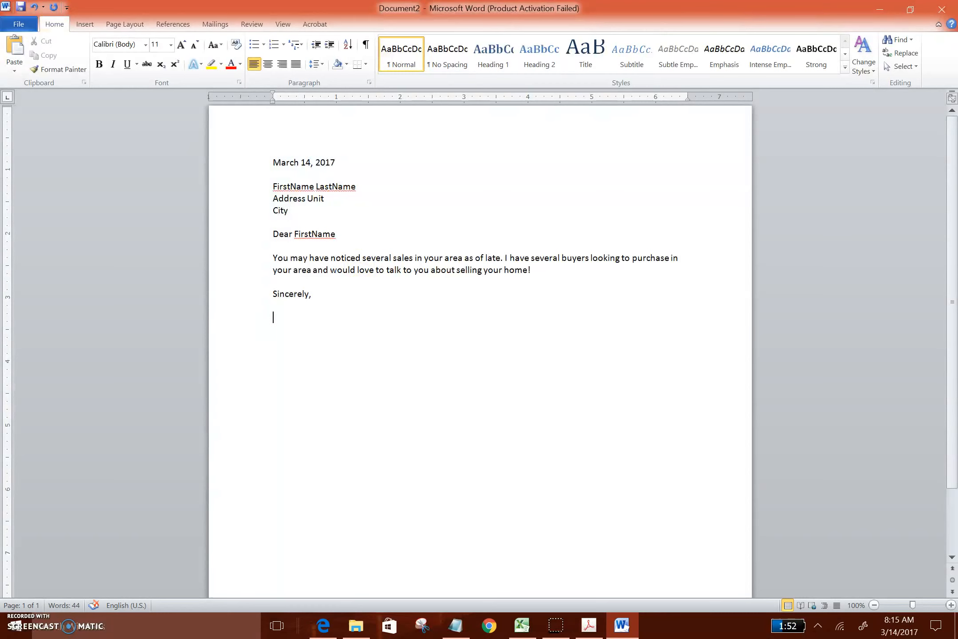
{"action": "type", "text": "REALTOR"}
Start a mail merge for the document using the Letters type
{"action": "left_click", "coordinate": [213, 25]}
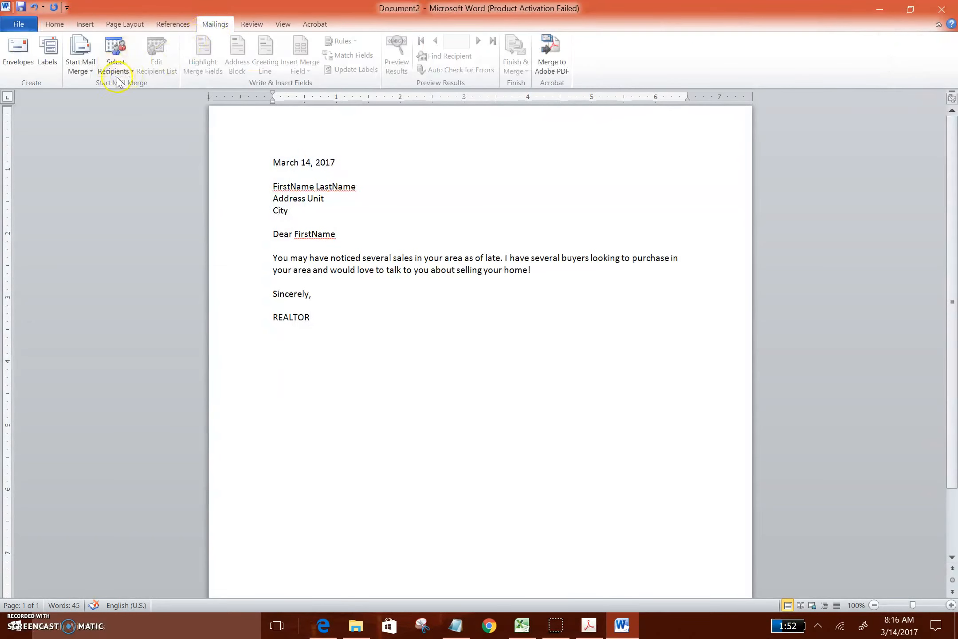
{"action": "left_click", "coordinate": [85, 72]}
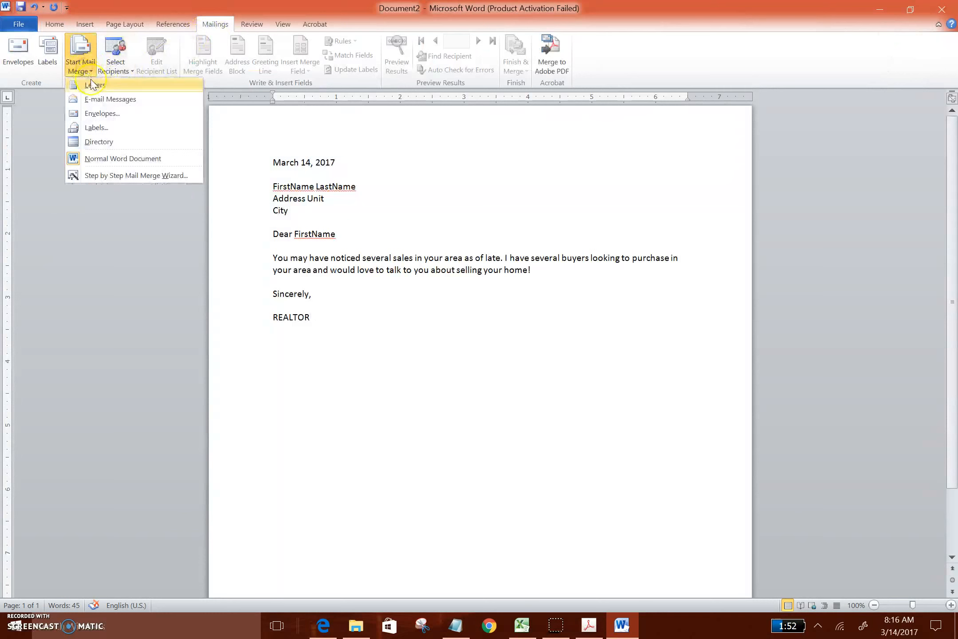
{"action": "left_click", "coordinate": [95, 87]}
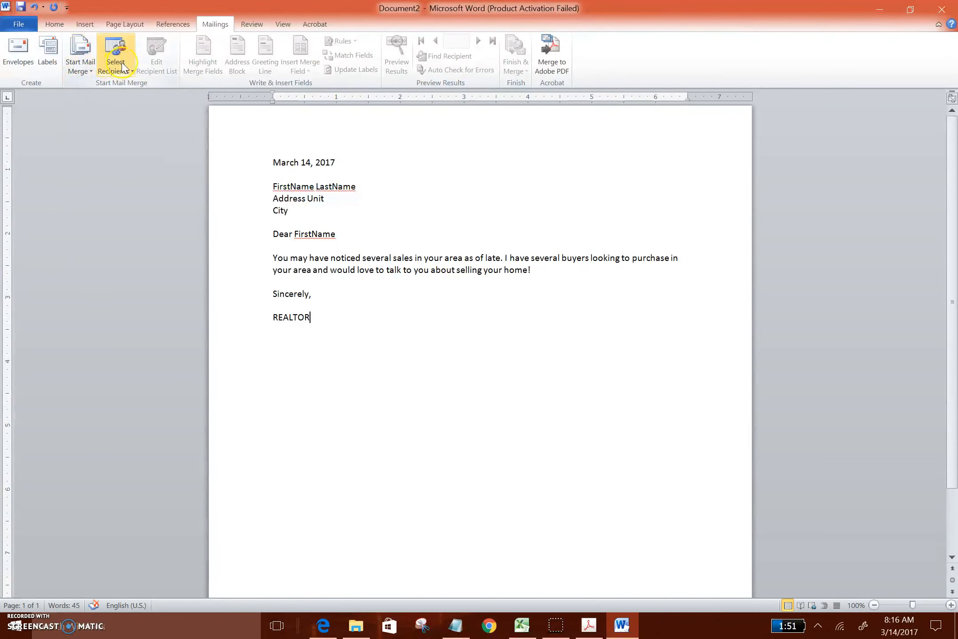
Open "Copy of Just Sold Owners List" from OneDrive's Documents > _Real Estate > Misc folder as the existing recipient list
{"action": "left_click", "coordinate": [119, 50]}
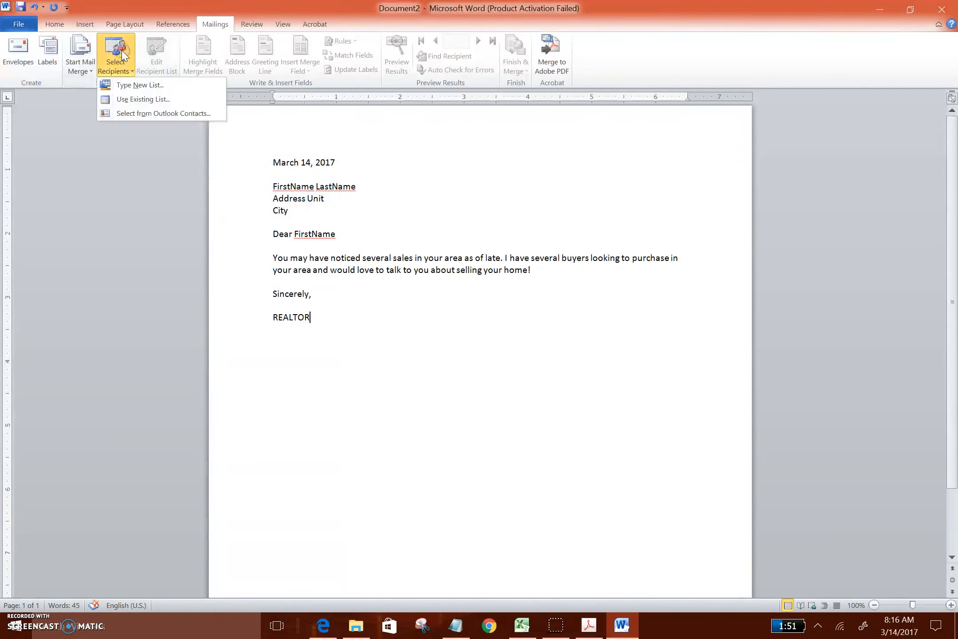
{"action": "left_click", "coordinate": [151, 103]}
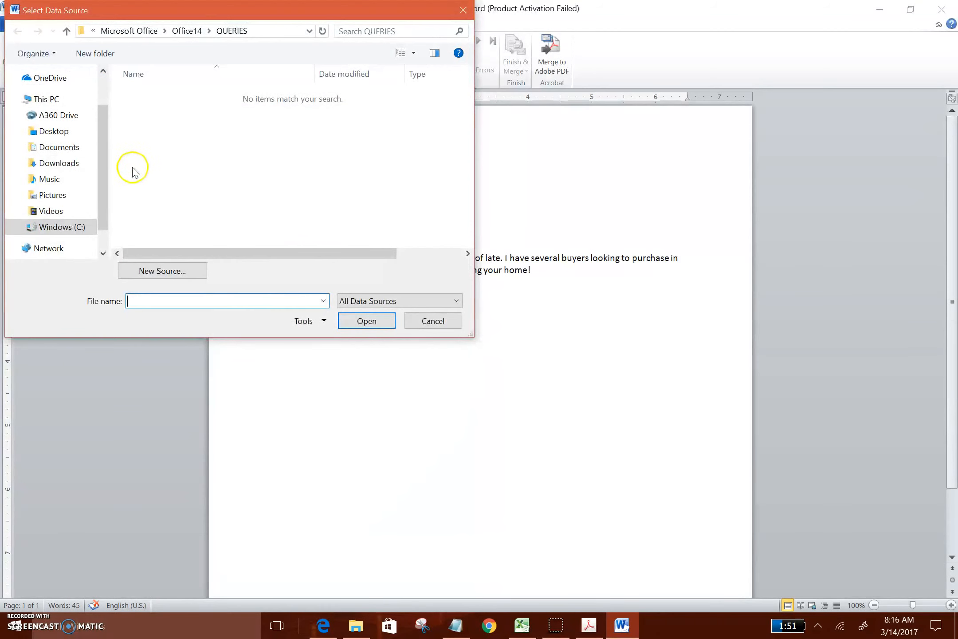
{"action": "left_click", "coordinate": [54, 80]}
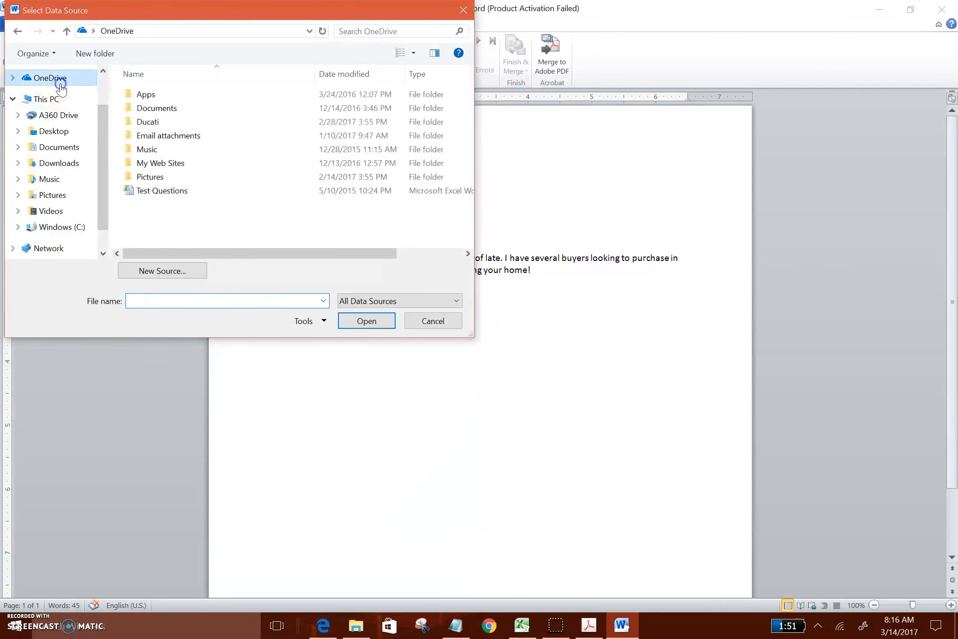
{"action": "left_click", "coordinate": [184, 111]}
{"action": "double_click", "coordinate": [184, 111]}
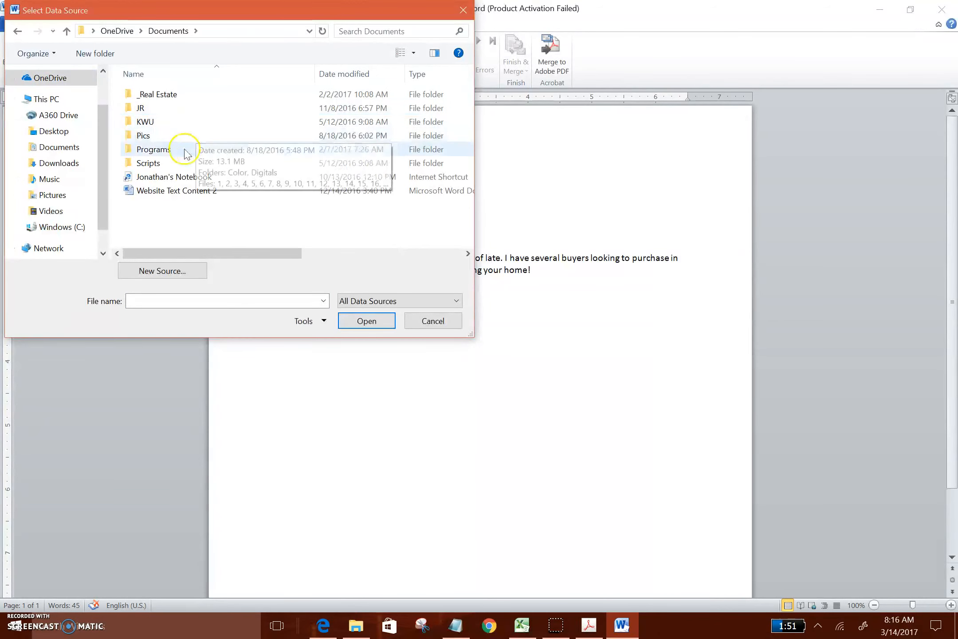
{"action": "left_click", "coordinate": [176, 95]}
{"action": "double_click", "coordinate": [176, 95]}
{"action": "double_click", "coordinate": [183, 150]}
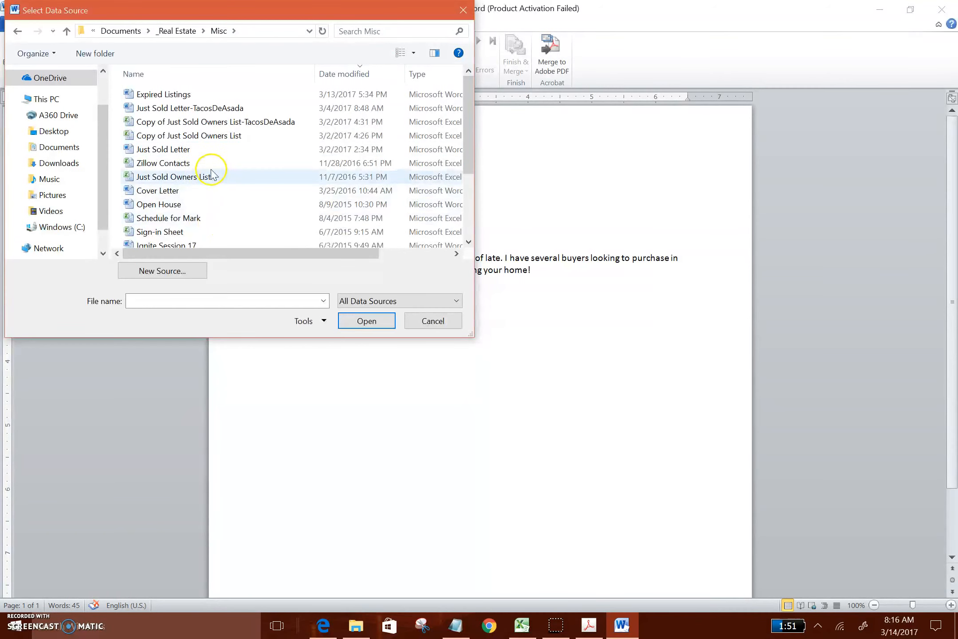
{"action": "left_click", "coordinate": [212, 142]}
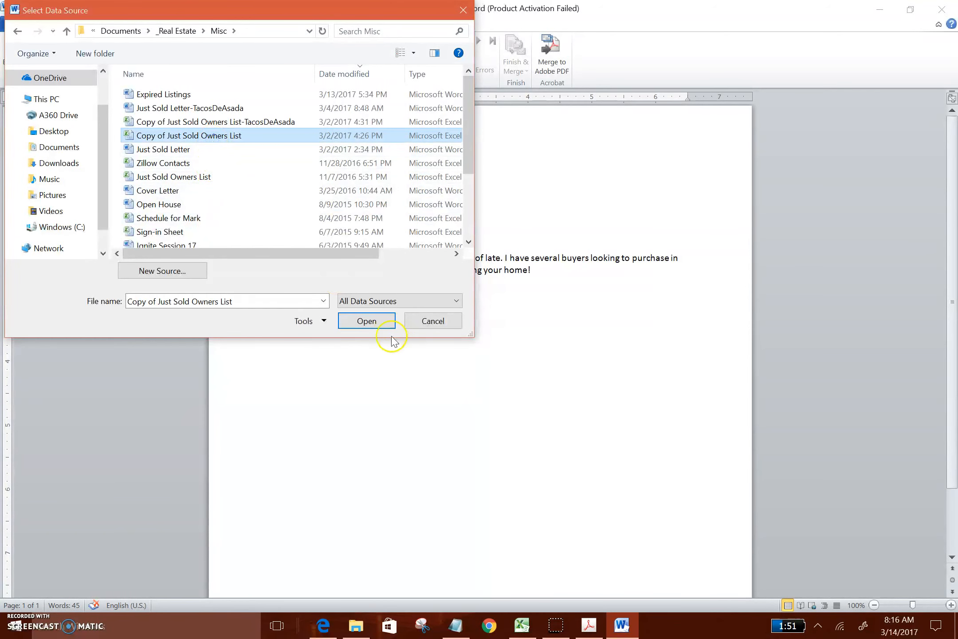
{"action": "left_click", "coordinate": [375, 325]}
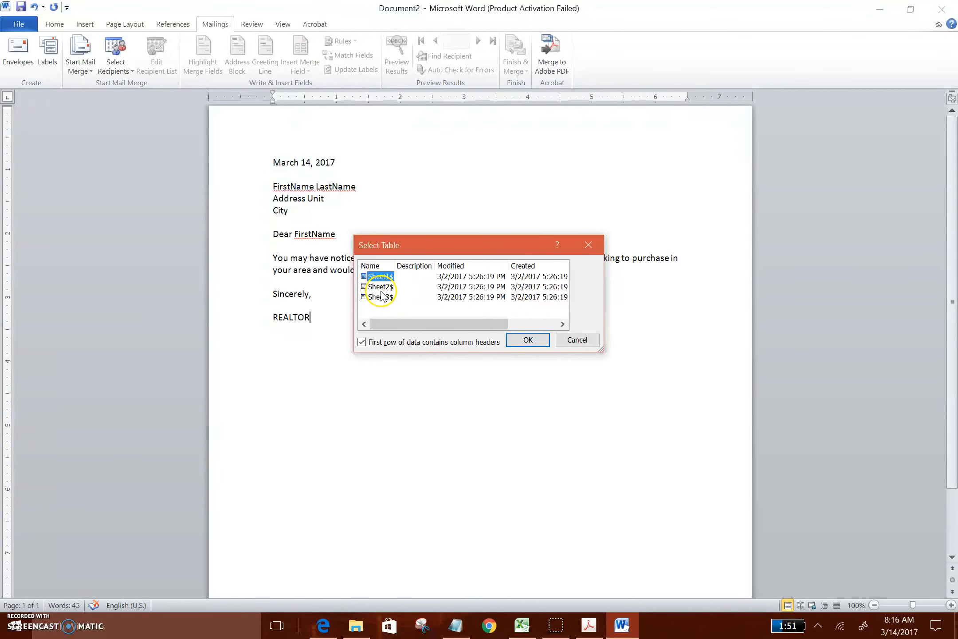
Check the sheets of the owners list in Excel and use Sheet1$ as the recipient table with first-row column headers
{"action": "left_click", "coordinate": [526, 627]}
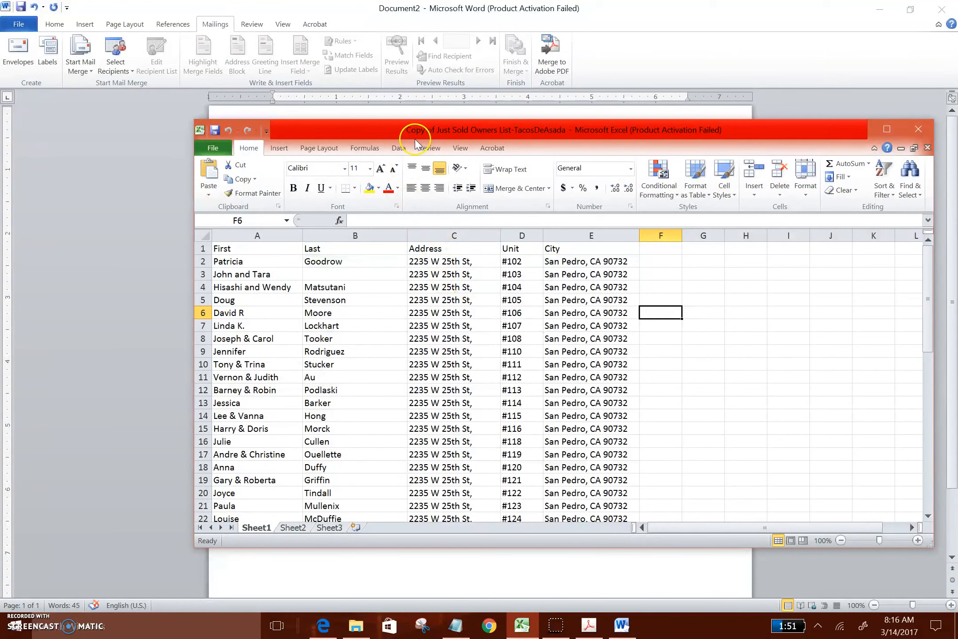
{"action": "left_click", "coordinate": [298, 528]}
{"action": "left_click", "coordinate": [323, 530]}
{"action": "left_click", "coordinate": [283, 528]}
{"action": "left_click", "coordinate": [258, 529]}
{"action": "left_click", "coordinate": [510, 106]}
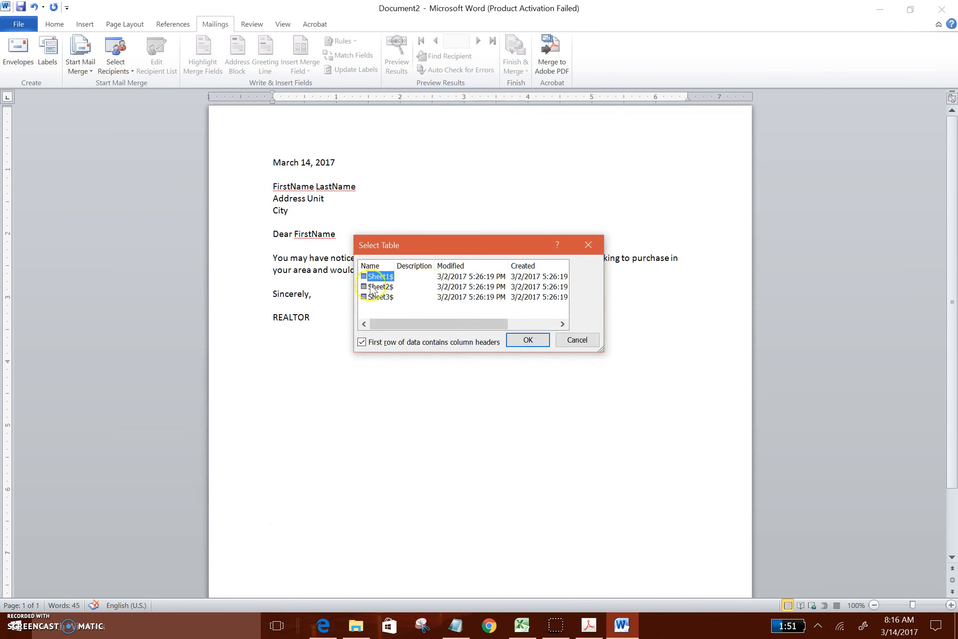
{"action": "left_click", "coordinate": [528, 340]}
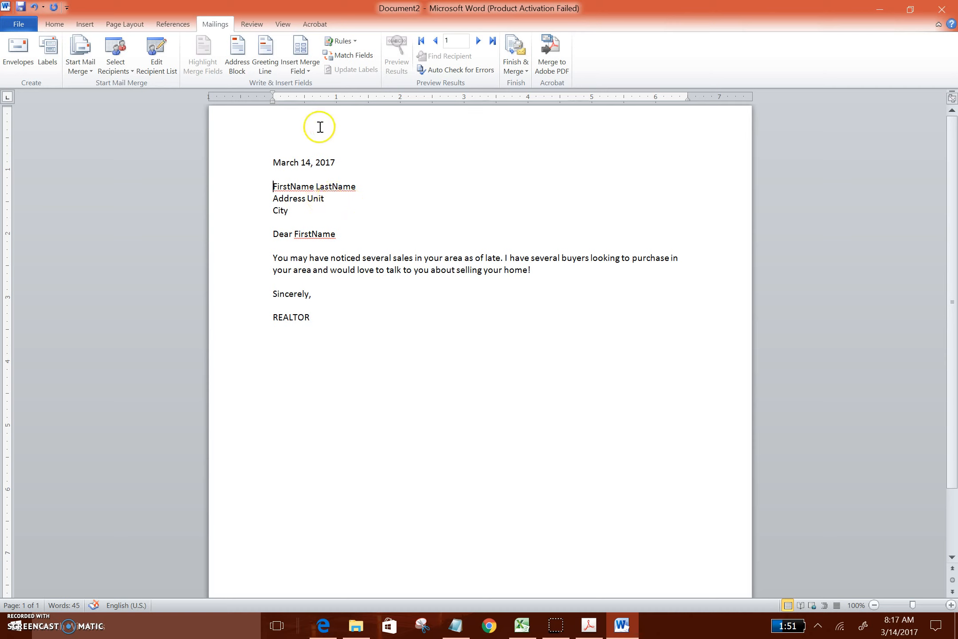
Insert the First and Last merge fields in front of the "FirstName LastName" placeholder
{"action": "left_click", "coordinate": [308, 71]}
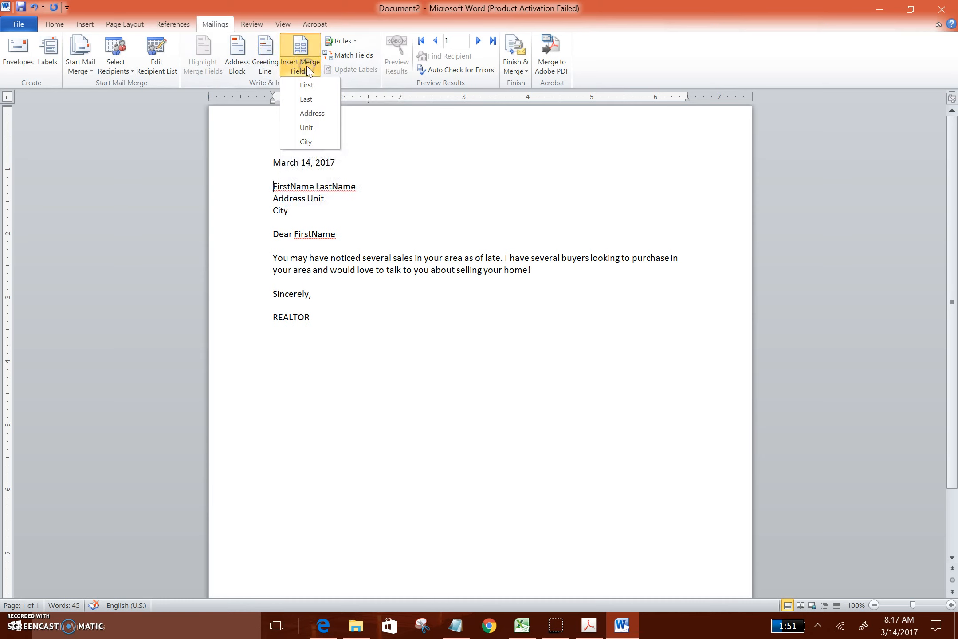
{"action": "left_click", "coordinate": [315, 89]}
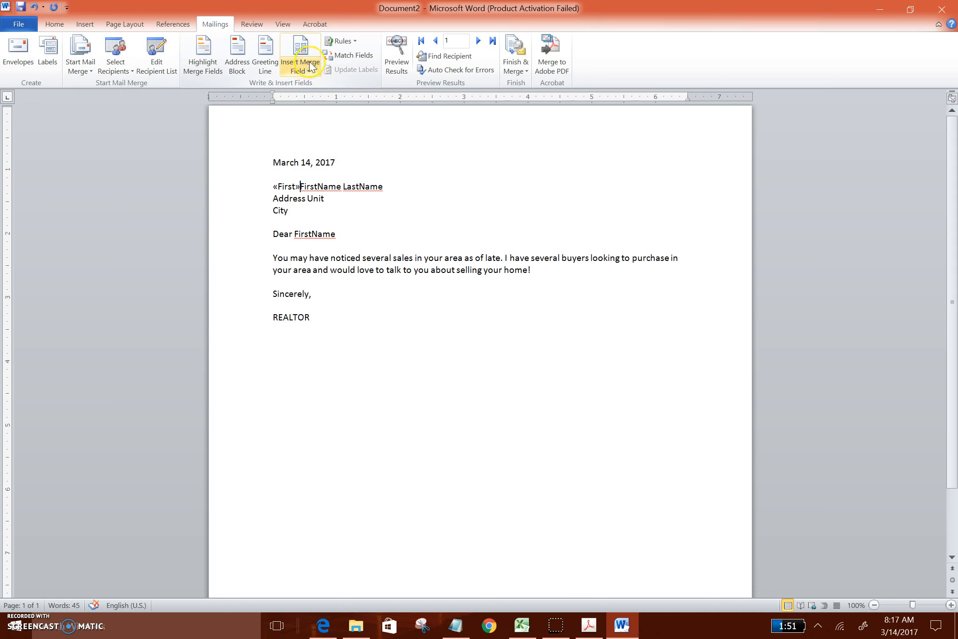
{"action": "left_click", "coordinate": [303, 44]}
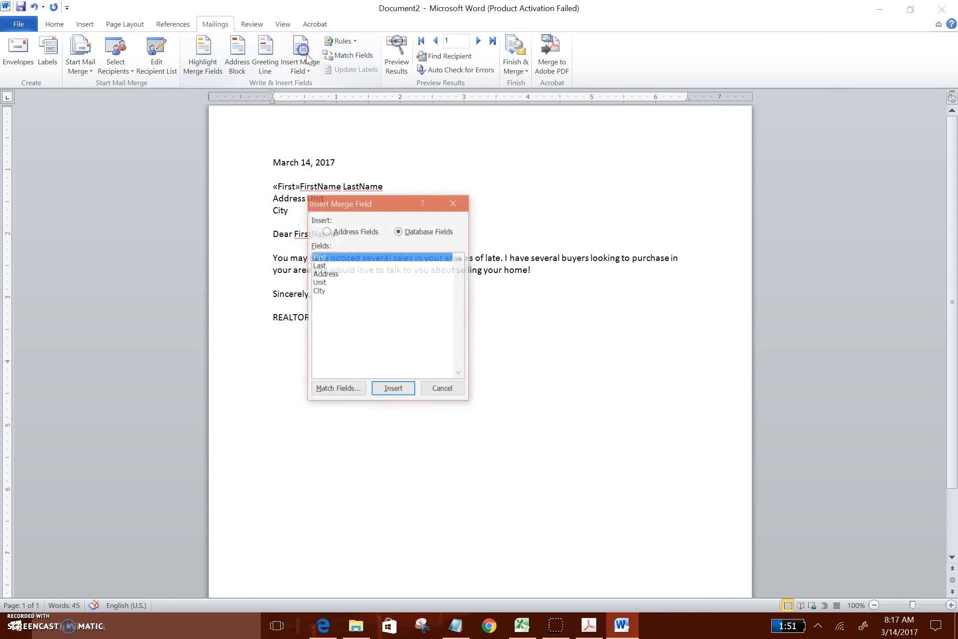
{"action": "left_click", "coordinate": [320, 266]}
{"action": "left_click", "coordinate": [392, 390]}
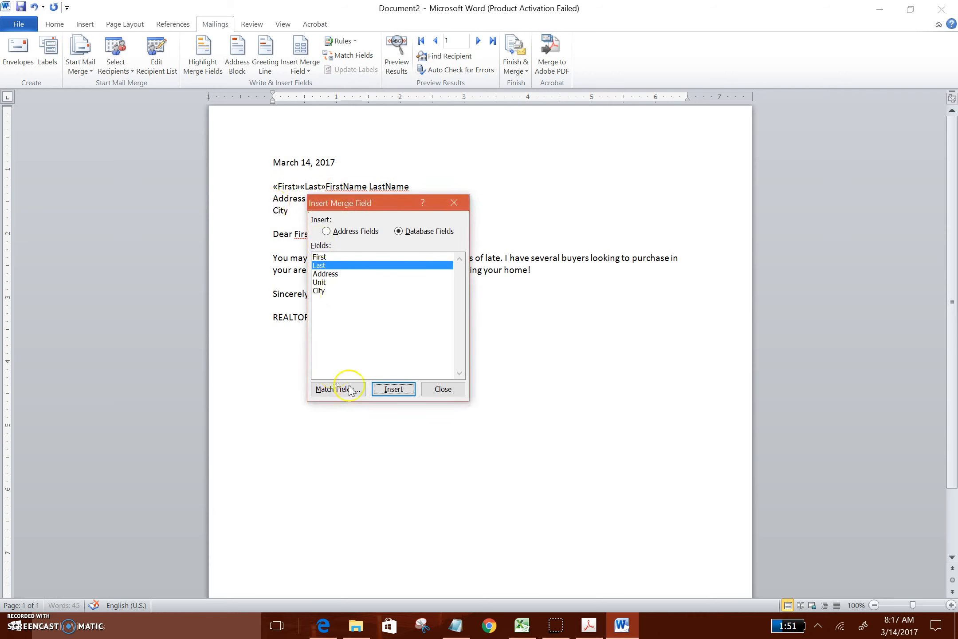
Remove the "FirstName LastName", "Address Unit" and "City" placeholder text from the recipient block, keeping the First and Last merge fields
{"action": "left_click", "coordinate": [447, 391]}
{"action": "left_click_drag", "start_coordinate": [327, 187], "coordinate": [432, 189]}
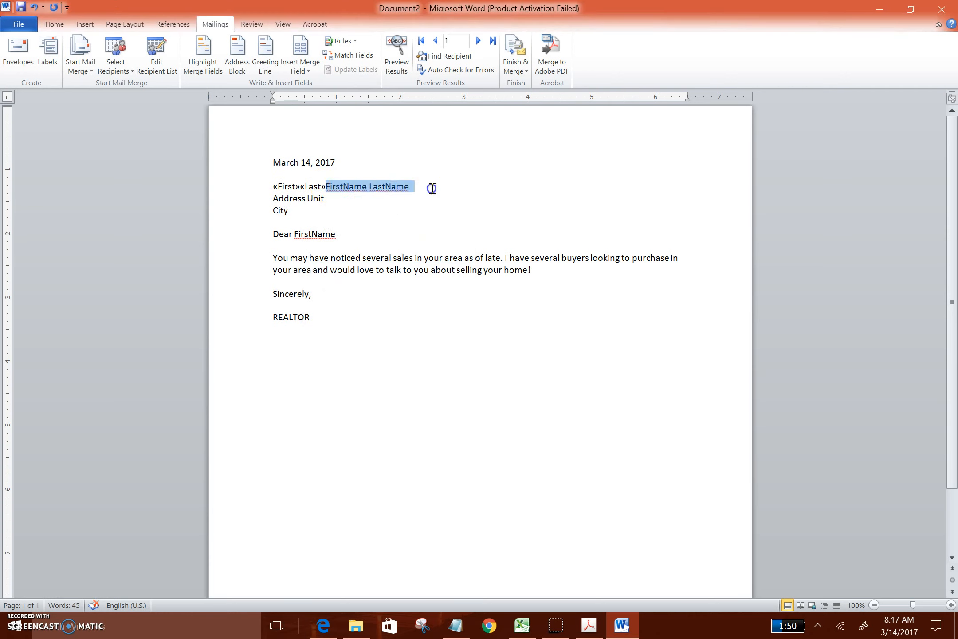
{"action": "key", "text": "Delete"}
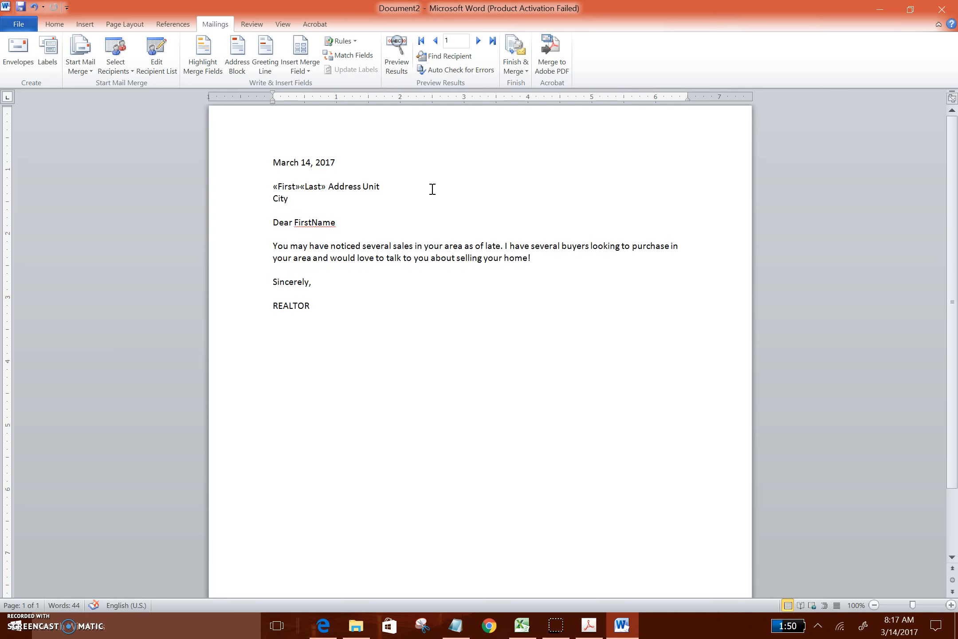
{"action": "key", "text": "ctrl+z"}
{"action": "left_click_drag", "start_coordinate": [329, 199], "coordinate": [261, 202]}
{"action": "key", "text": "Delete"}
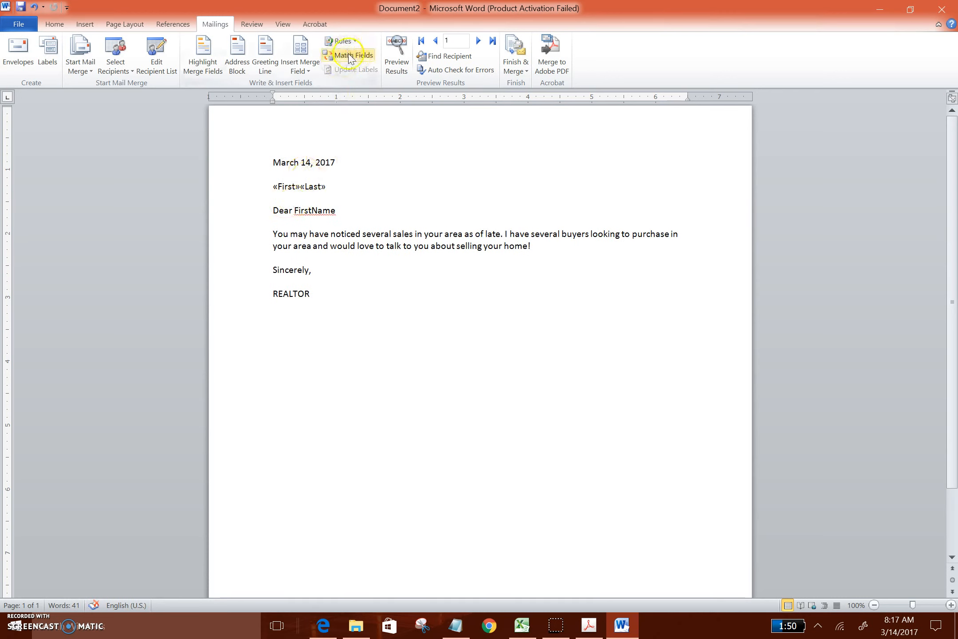
Insert the Address and Unit merge fields on the line below the First and Last fields
{"action": "left_click", "coordinate": [301, 56]}
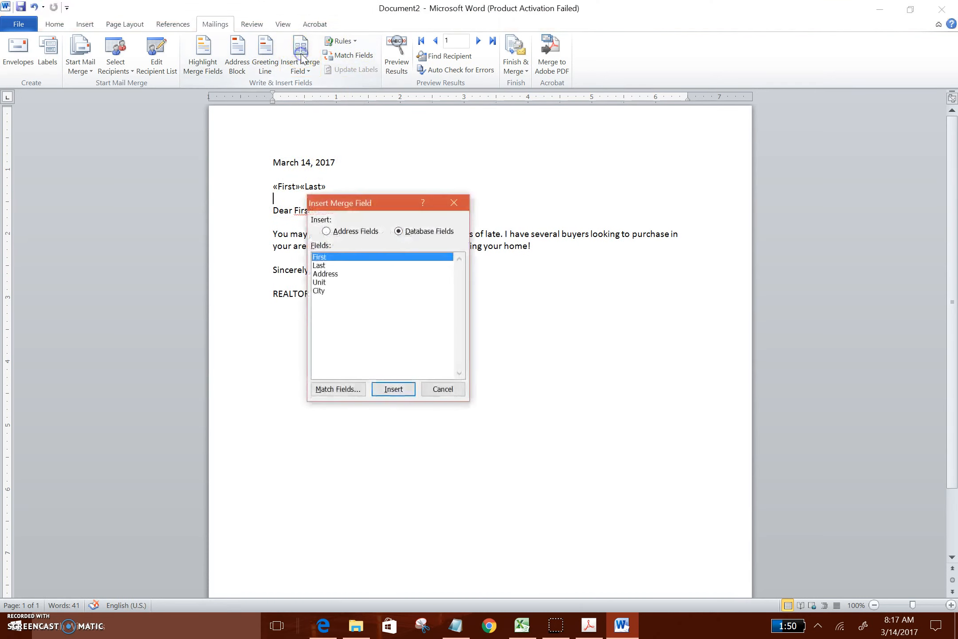
{"action": "left_click", "coordinate": [327, 275]}
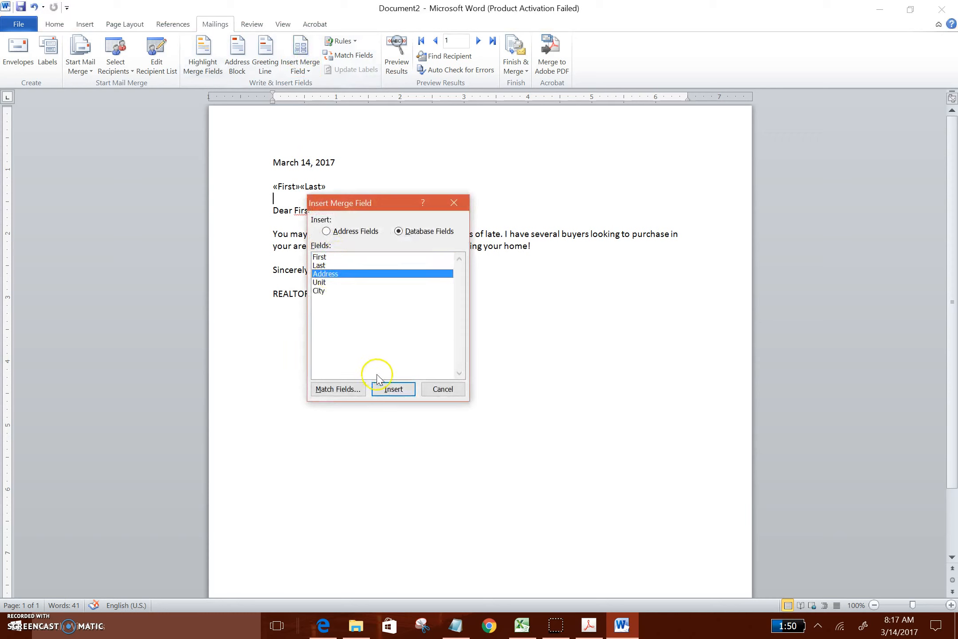
{"action": "left_click", "coordinate": [387, 389]}
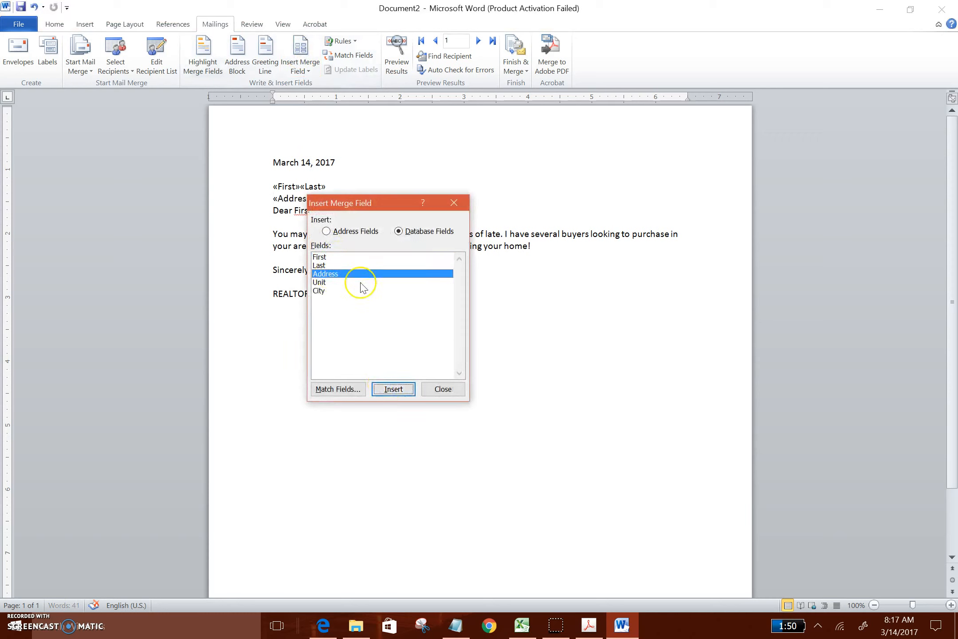
{"action": "left_click", "coordinate": [323, 283]}
{"action": "left_click", "coordinate": [392, 387]}
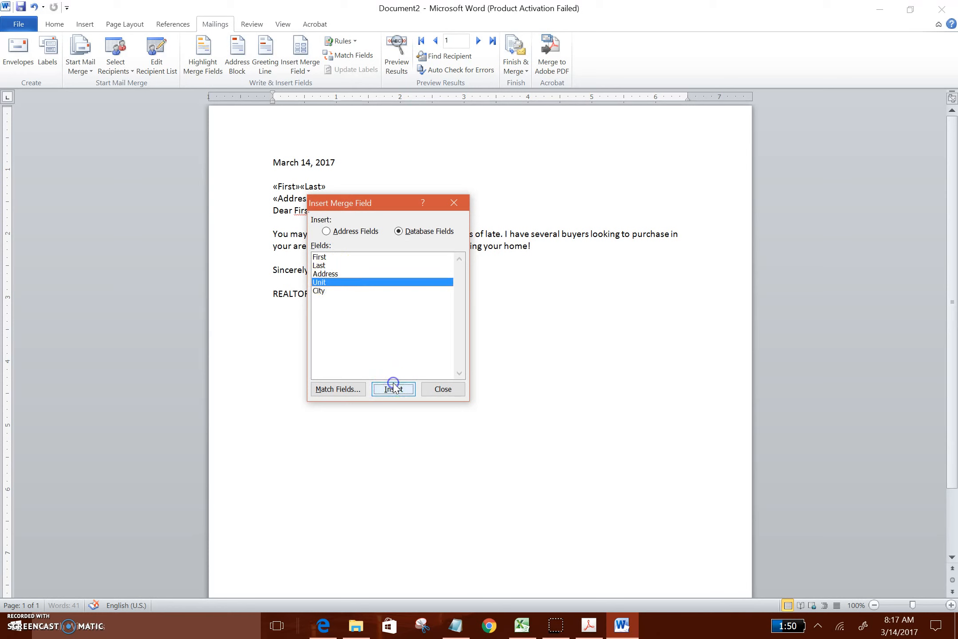
{"action": "left_click", "coordinate": [437, 393]}
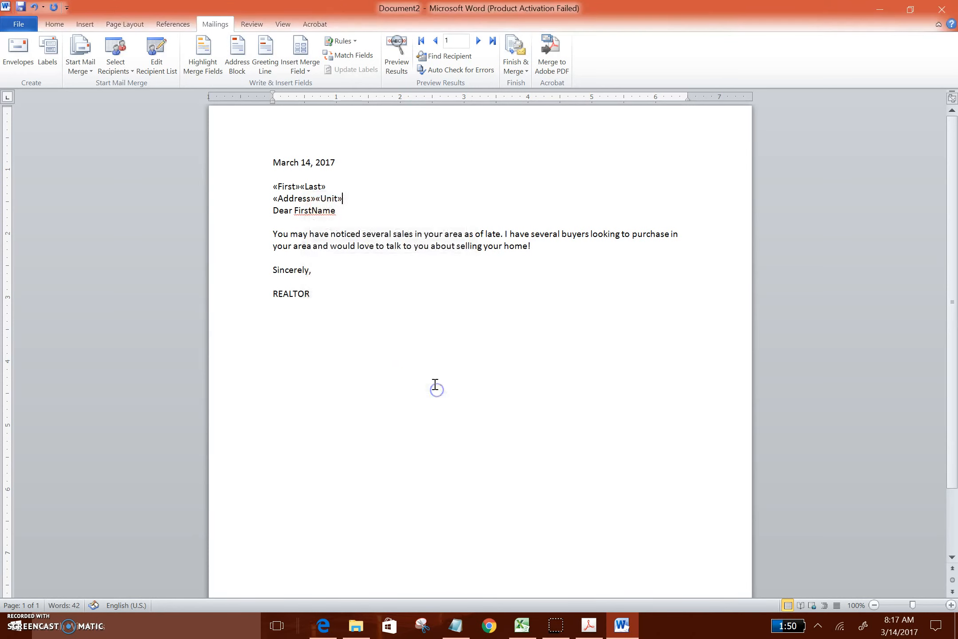
Add one blank line above the body paragraph and three line breaks after the Address and Unit fields
{"action": "left_click", "coordinate": [374, 217]}
{"action": "key", "text": "Return"}
{"action": "left_click", "coordinate": [359, 197]}
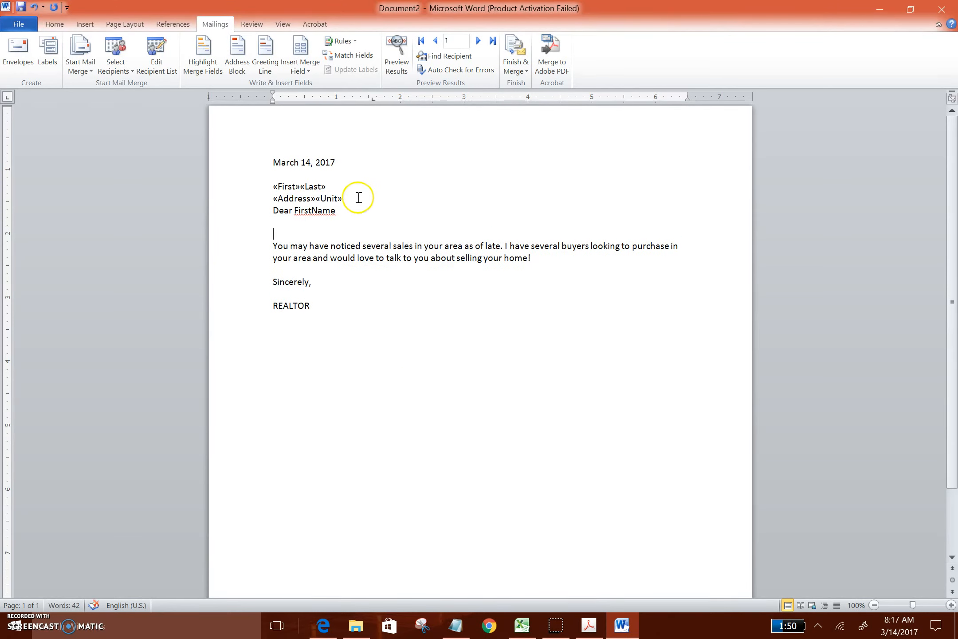
{"action": "key", "text": "Return"}
{"action": "key", "text": "Return"}
{"action": "key", "text": "Return"}
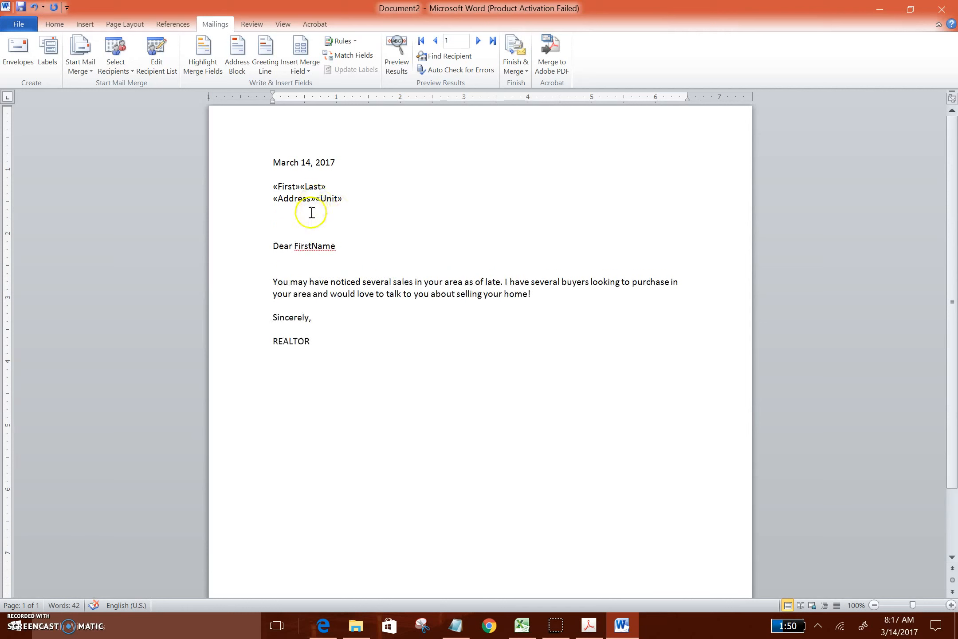
Insert the City merge field on the line directly below the Address and Unit fields
{"action": "left_click", "coordinate": [304, 200]}
{"action": "left_click", "coordinate": [302, 209]}
{"action": "left_click", "coordinate": [301, 47]}
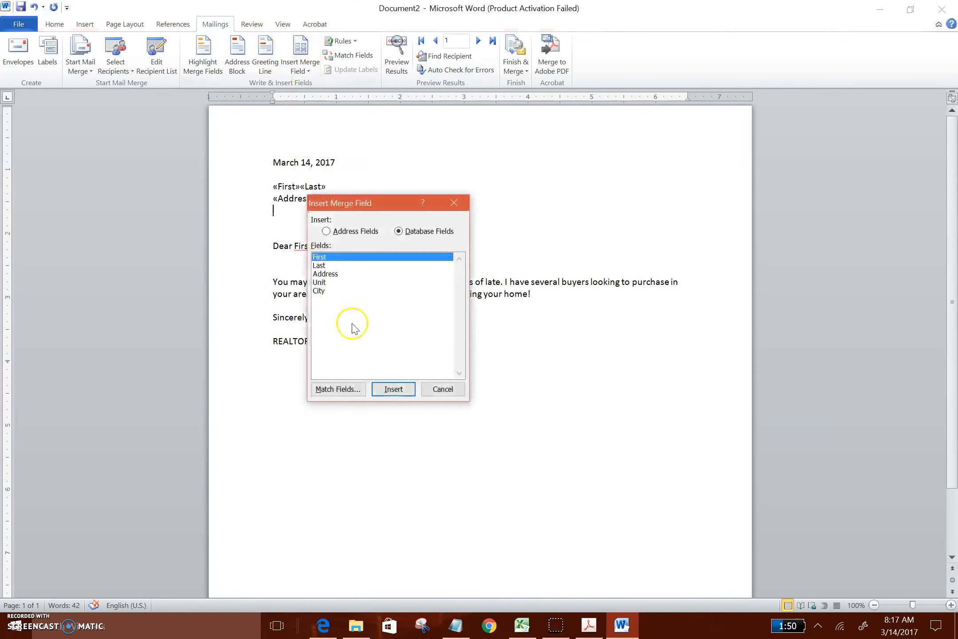
{"action": "left_click", "coordinate": [319, 291]}
{"action": "left_click", "coordinate": [393, 389]}
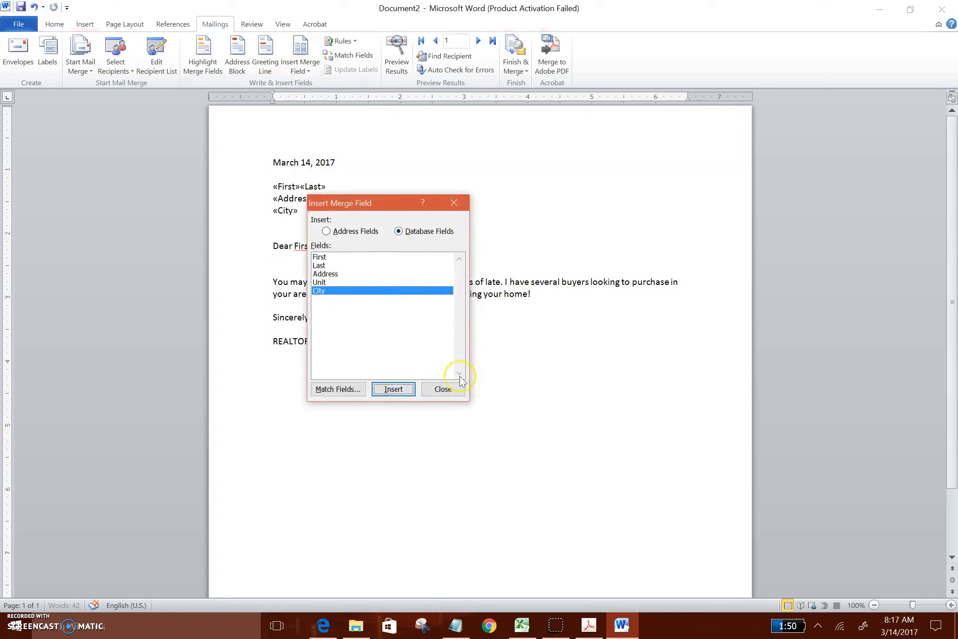
{"action": "left_click", "coordinate": [443, 390]}
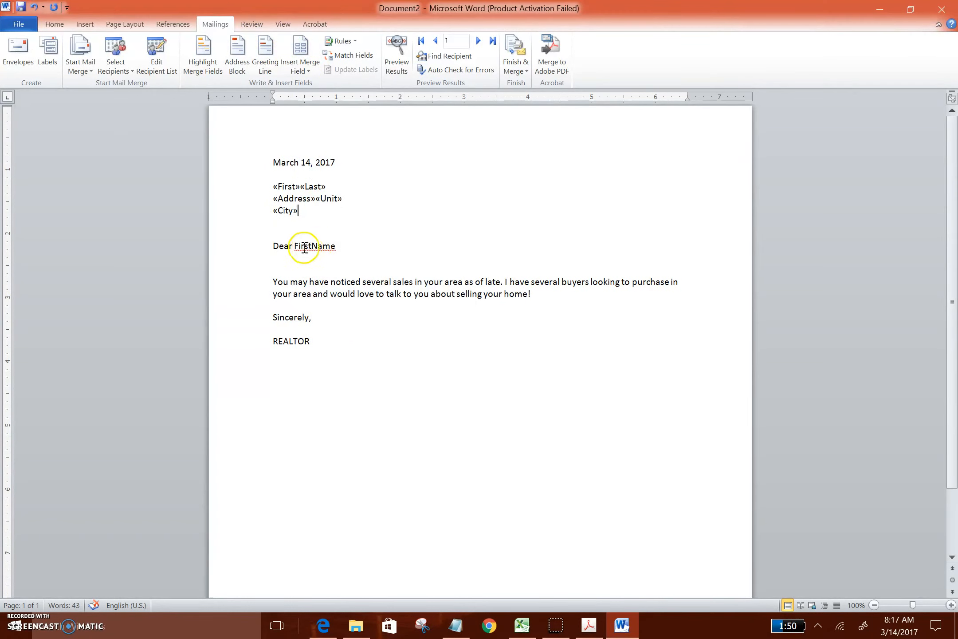
Replace the "FirstName" placeholder in the "Dear" greeting with the First merge field
{"action": "left_click_drag", "start_coordinate": [294, 247], "coordinate": [337, 247]}
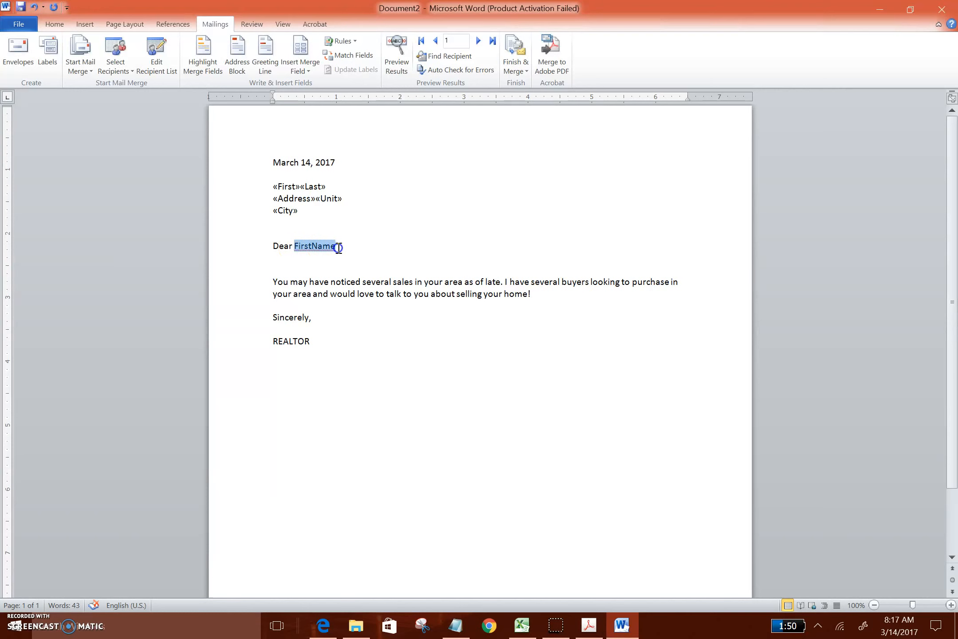
{"action": "left_click", "coordinate": [301, 50]}
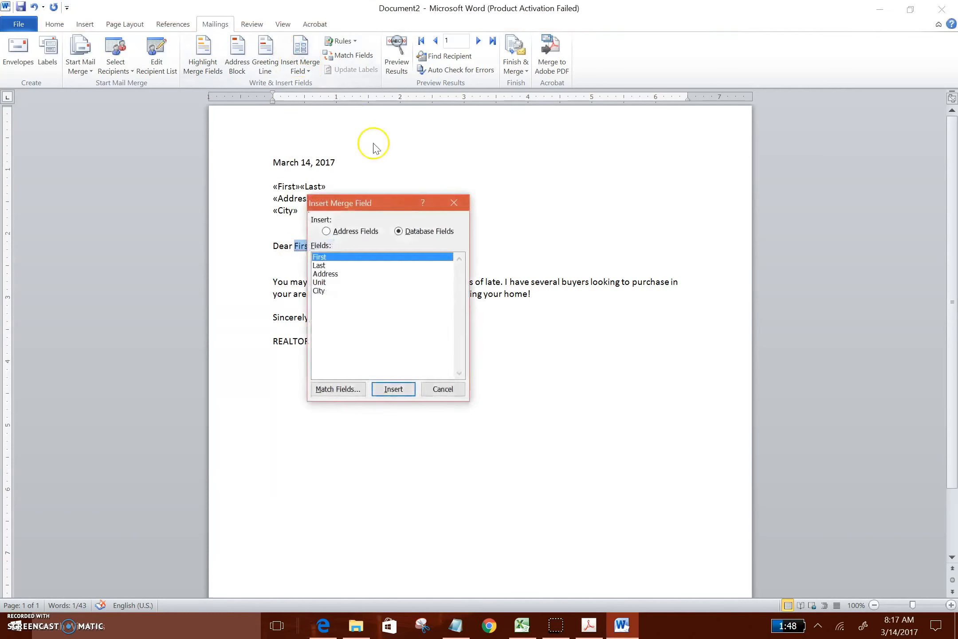
{"action": "left_click", "coordinate": [393, 389]}
{"action": "left_click", "coordinate": [442, 387]}
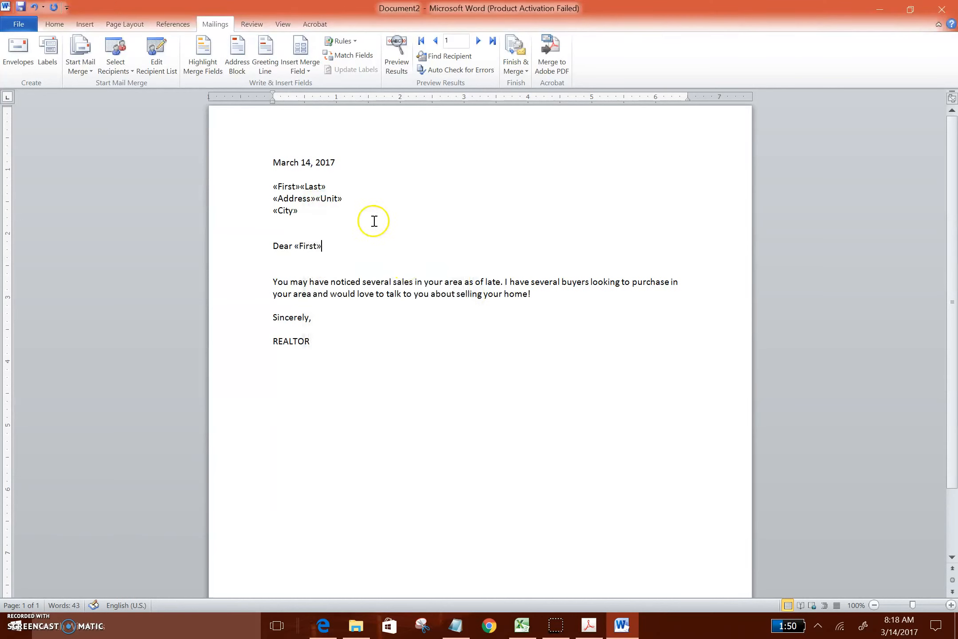
Preview the merged letter results and browse forward to record 5
{"action": "left_click", "coordinate": [380, 252]}
{"action": "left_click", "coordinate": [396, 48]}
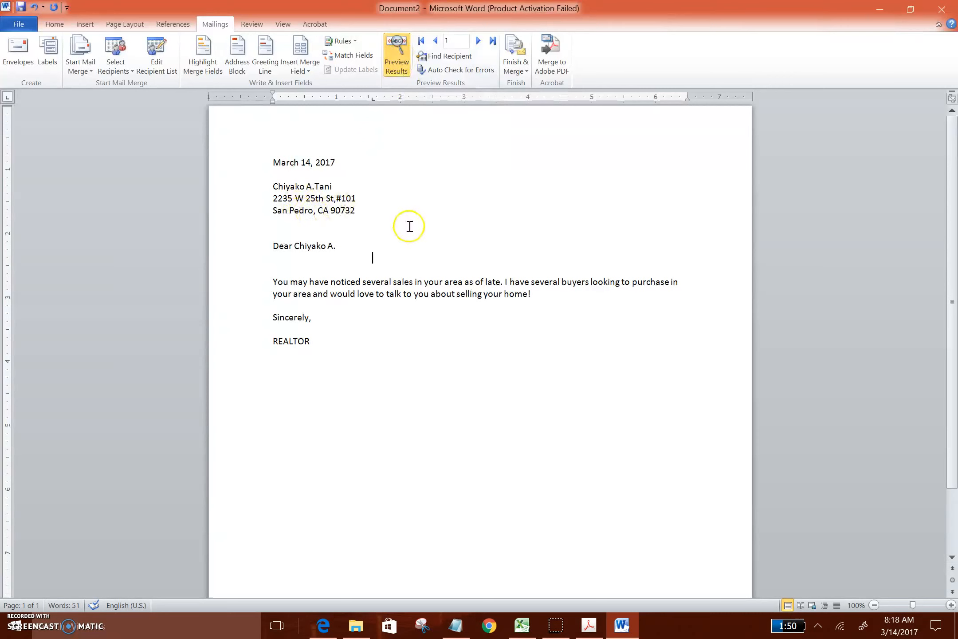
{"action": "left_click", "coordinate": [480, 42]}
{"action": "left_click", "coordinate": [480, 41]}
{"action": "left_click", "coordinate": [480, 41]}
{"action": "left_click", "coordinate": [480, 41]}
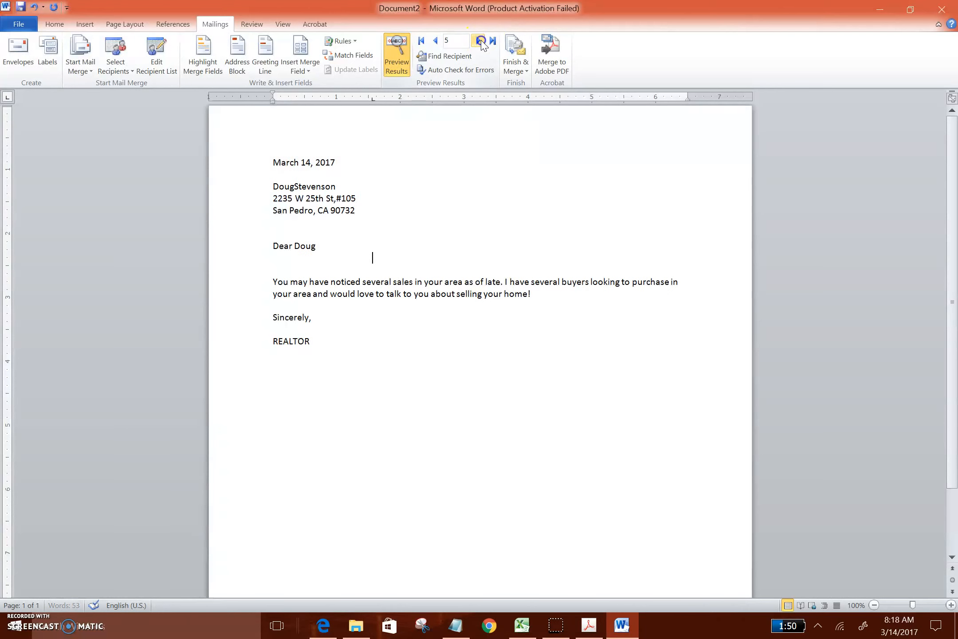
Add a space between the first and last name fields and another between the address and unit fields
{"action": "left_click", "coordinate": [296, 187]}
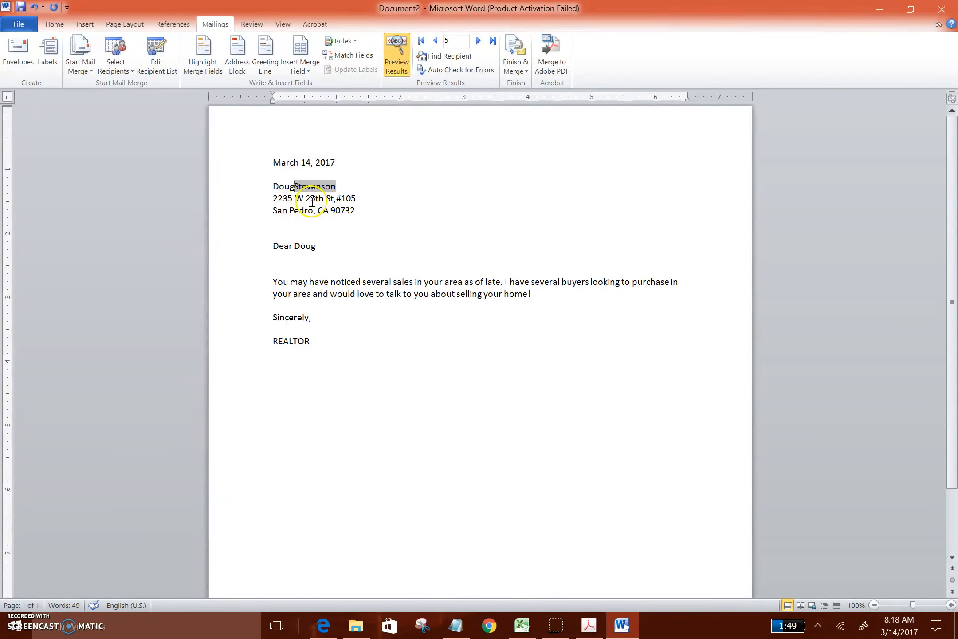
{"action": "left_click", "coordinate": [336, 200]}
{"action": "type", "text": ","}
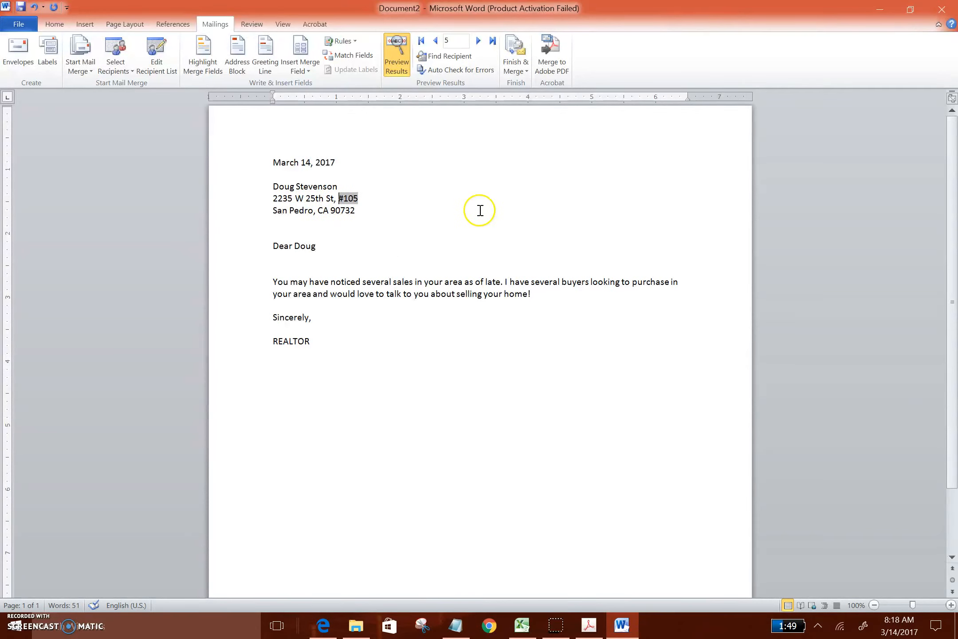
Browse the previewed letters forward to record 10 to check the field spacing
{"action": "left_click", "coordinate": [476, 42]}
{"action": "left_click", "coordinate": [476, 42]}
{"action": "left_click", "coordinate": [476, 234]}
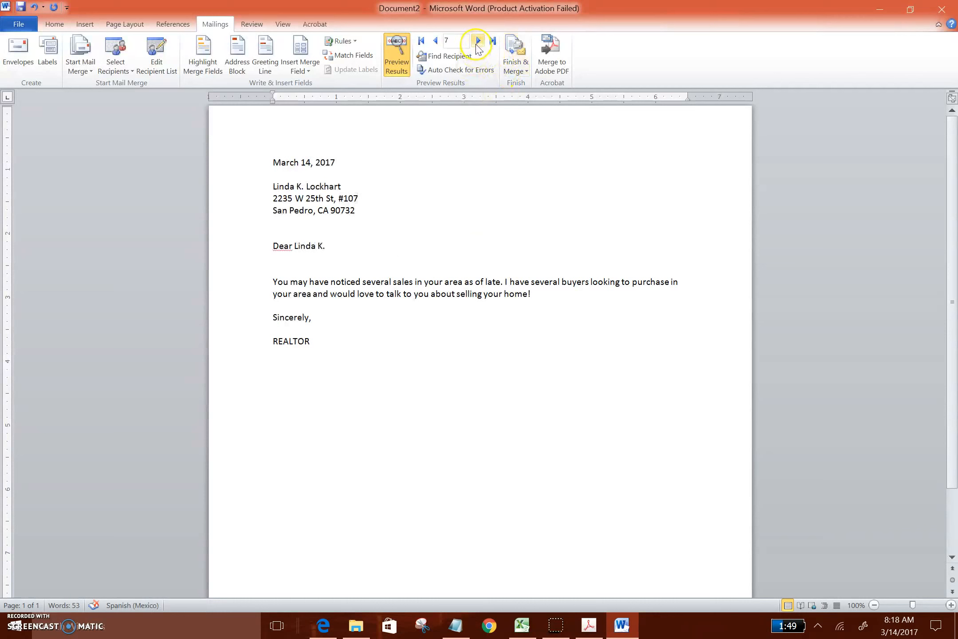
{"action": "left_click", "coordinate": [476, 42]}
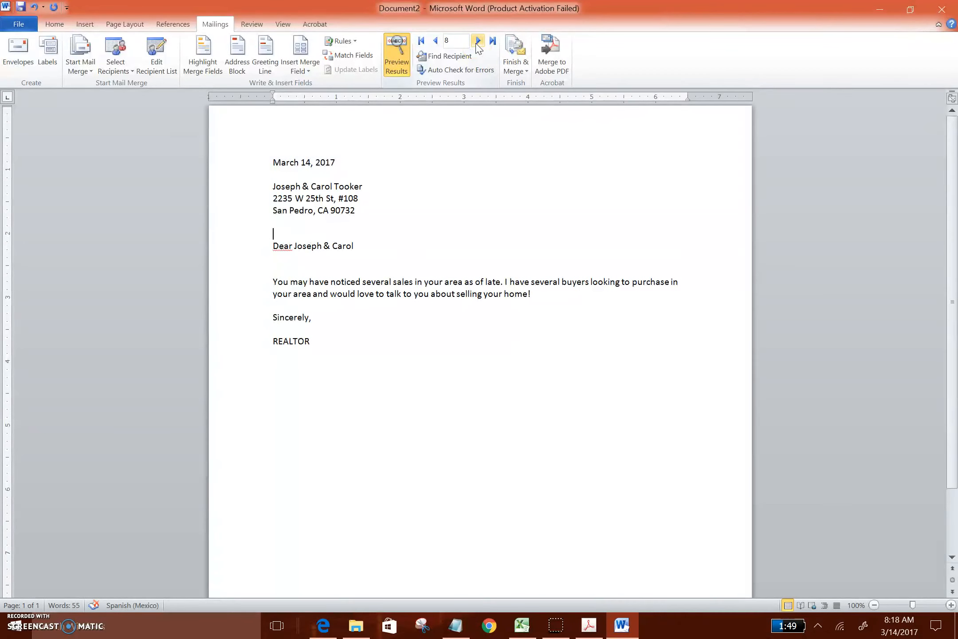
{"action": "left_click", "coordinate": [477, 42]}
{"action": "left_click", "coordinate": [477, 42]}
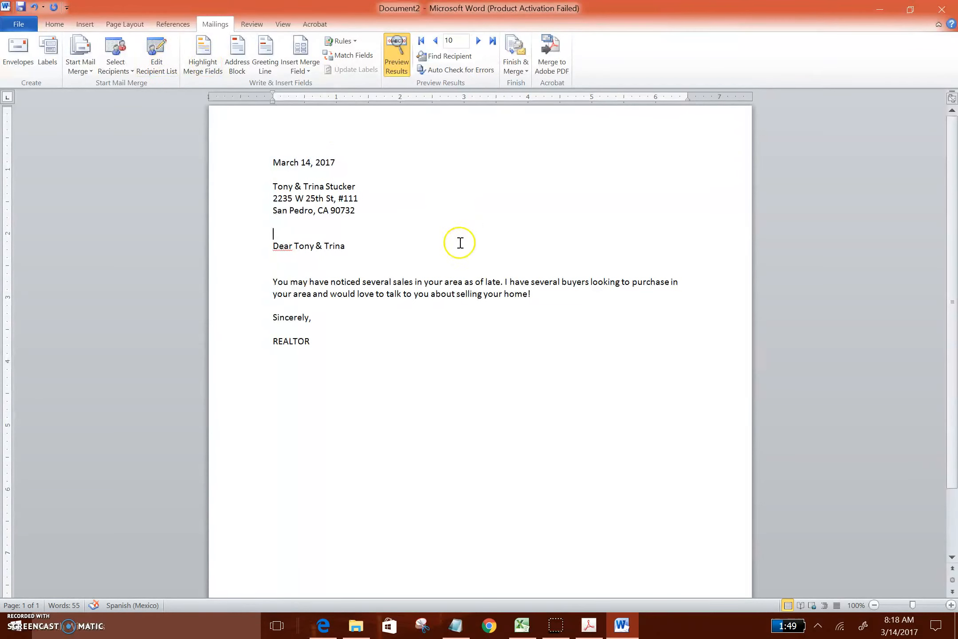
Set the proofing language of the blank line above the greeting to English (U.S.)
{"action": "left_click", "coordinate": [133, 605]}
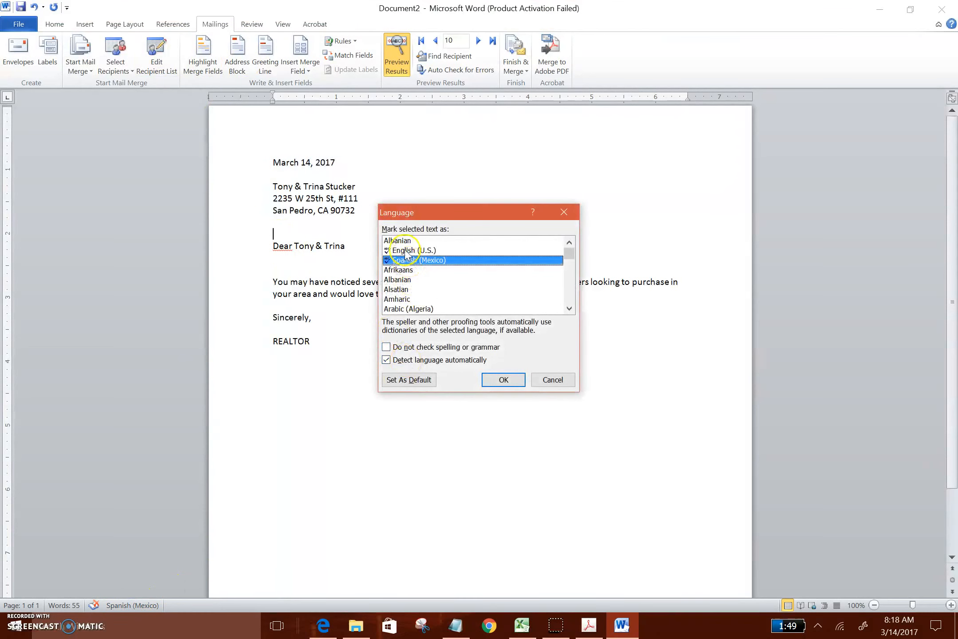
{"action": "left_click", "coordinate": [405, 251]}
{"action": "left_click", "coordinate": [496, 379]}
{"action": "left_click", "coordinate": [453, 448]}
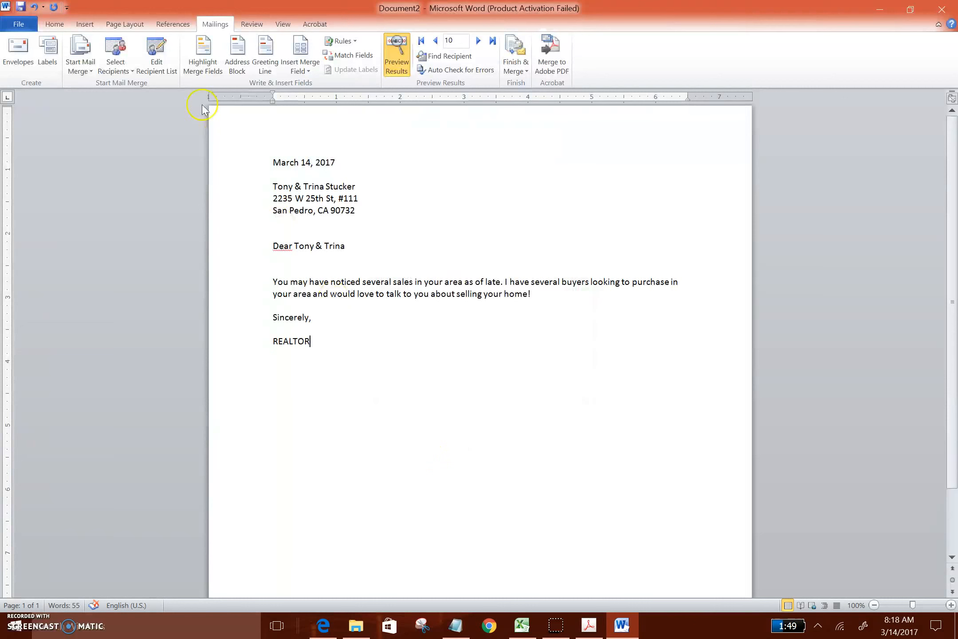
Run the spelling and grammar check and set the dictionary language for the flagged word "Dear" to English (U.S.)
{"action": "left_click", "coordinate": [252, 24]}
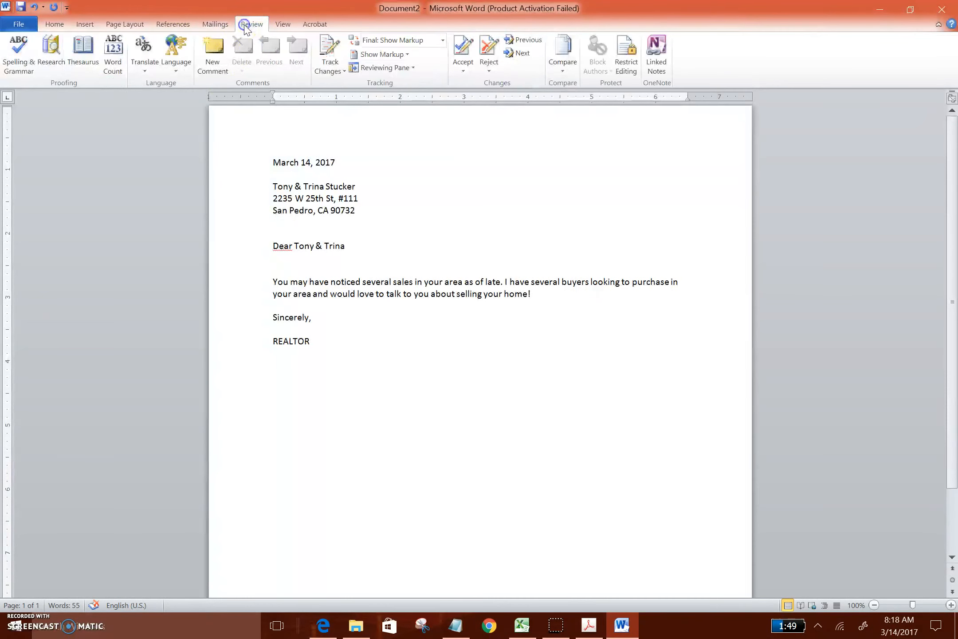
{"action": "left_click", "coordinate": [14, 64]}
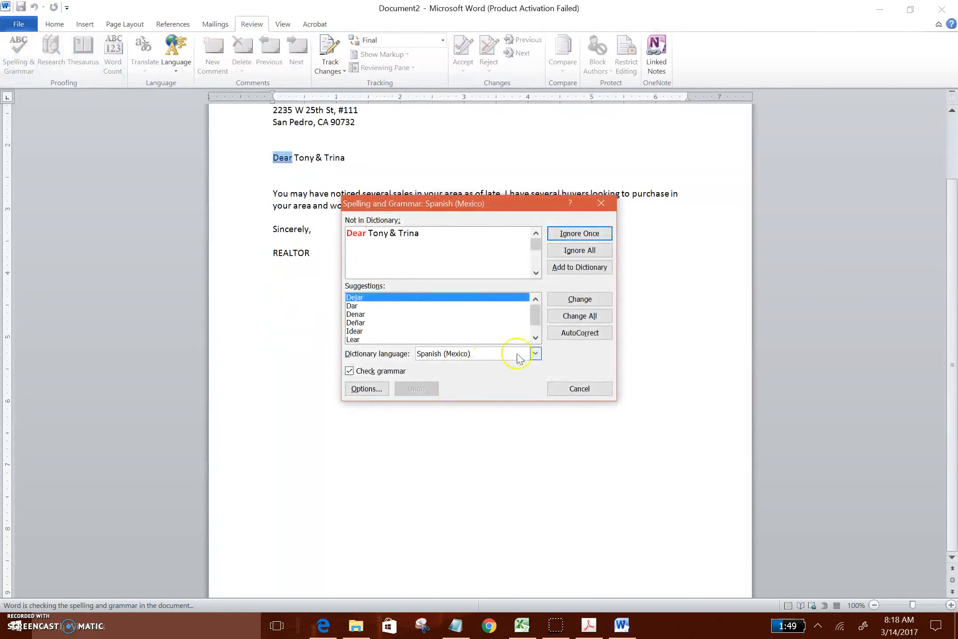
{"action": "left_click", "coordinate": [534, 354]}
{"action": "scroll", "coordinate": [519, 387], "scroll_direction": "up", "scroll_amount": 3}
{"action": "scroll", "coordinate": [520, 388], "scroll_direction": "up", "scroll_amount": 15}
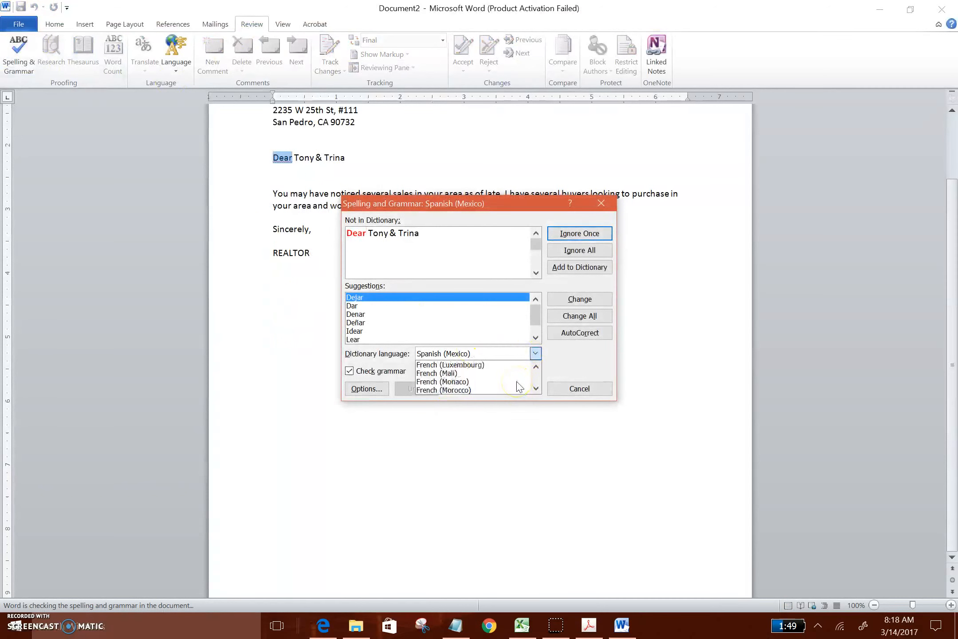
{"action": "scroll", "coordinate": [519, 388], "scroll_direction": "down", "scroll_amount": 2}
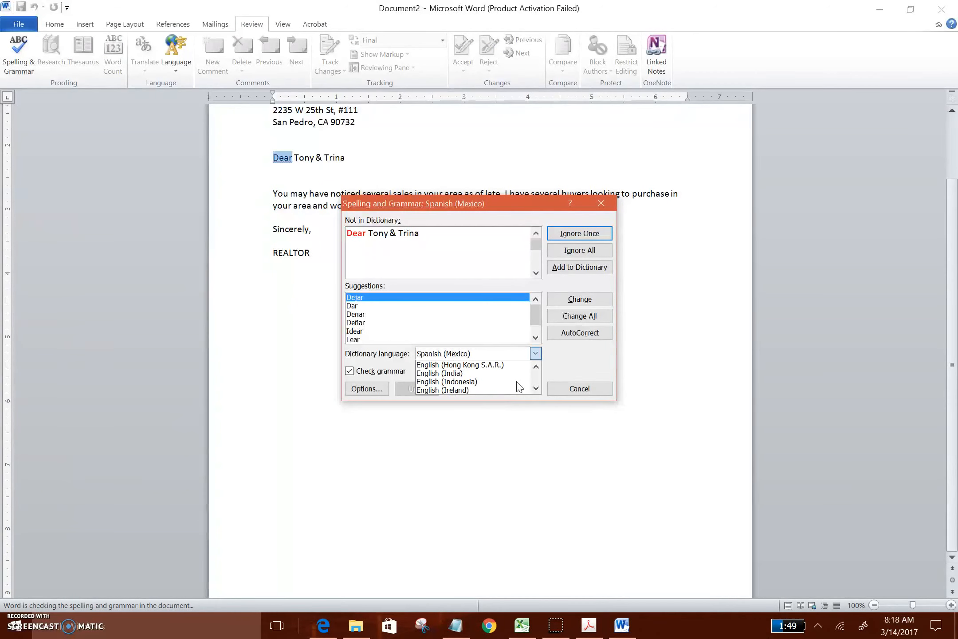
{"action": "scroll", "coordinate": [520, 387], "scroll_direction": "down", "scroll_amount": 1}
{"action": "scroll", "coordinate": [519, 387], "scroll_direction": "up", "scroll_amount": 2}
{"action": "scroll", "coordinate": [519, 387], "scroll_direction": "down", "scroll_amount": 3}
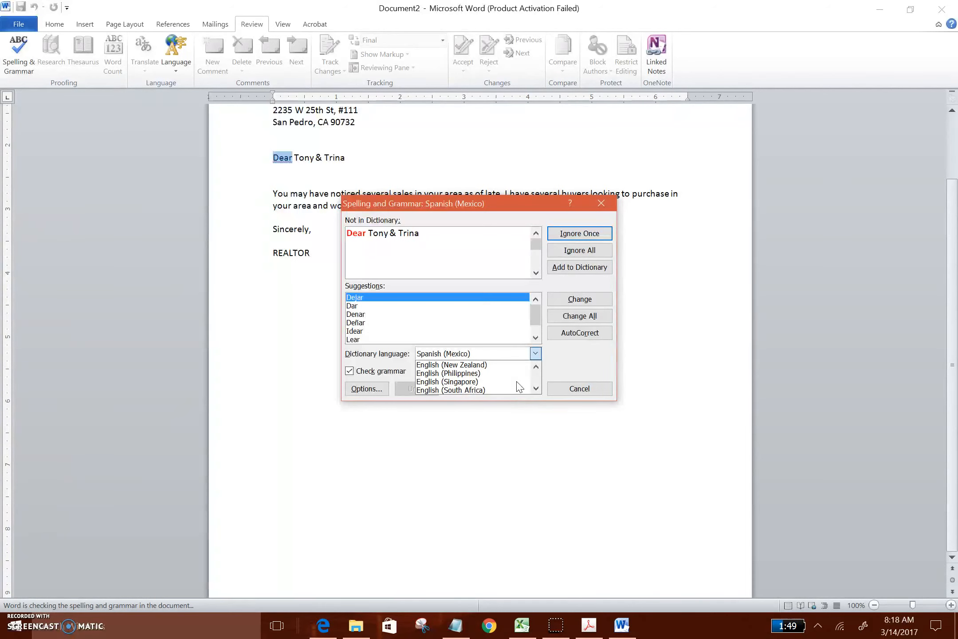
{"action": "scroll", "coordinate": [519, 387], "scroll_direction": "down", "scroll_amount": 1}
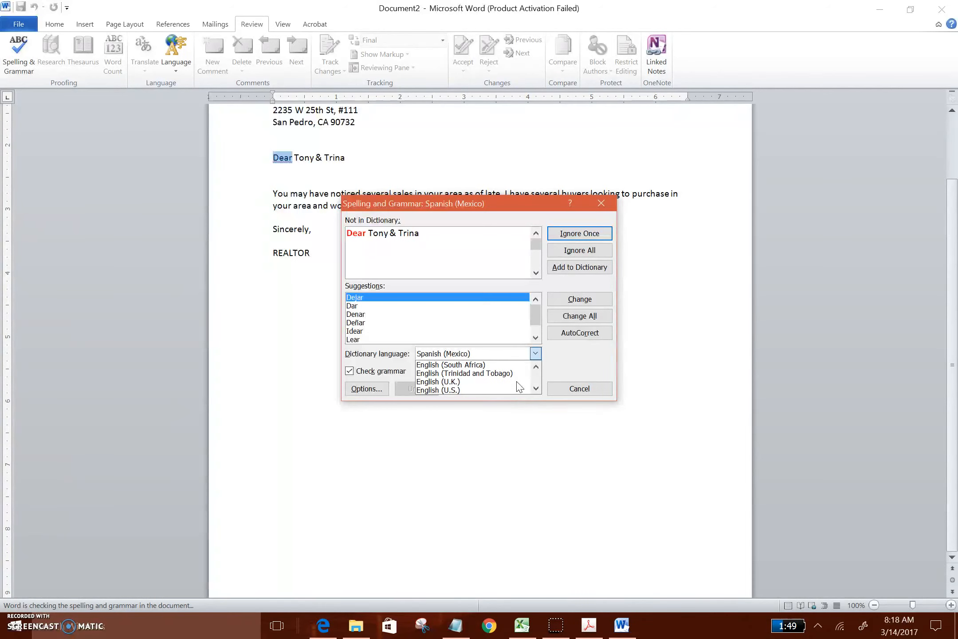
{"action": "left_click", "coordinate": [473, 390]}
{"action": "left_click", "coordinate": [457, 346]}
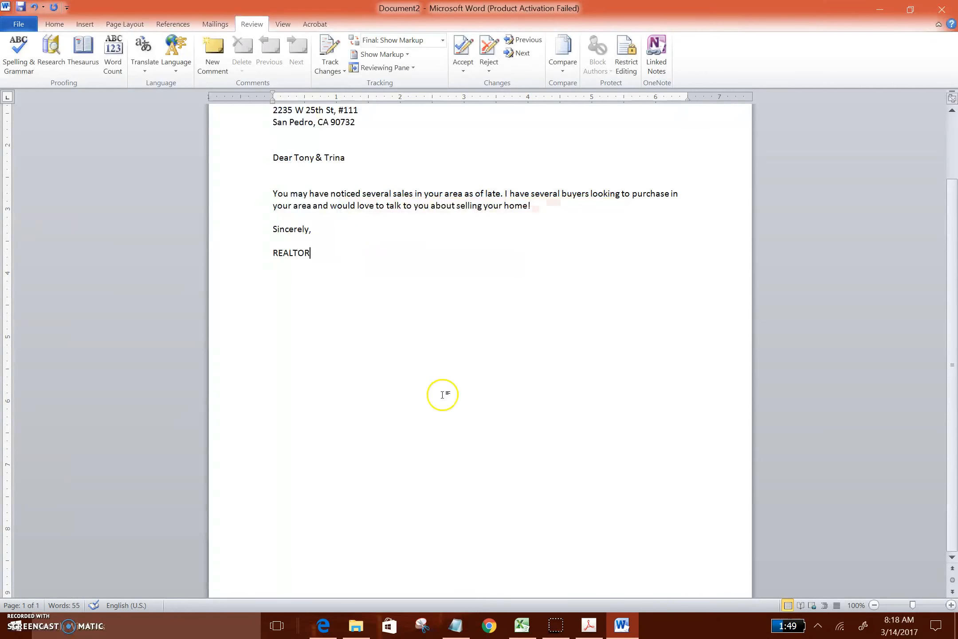
Return to the mail merge preview and browse the letters forward to record 16
{"action": "scroll", "coordinate": [443, 393], "scroll_direction": "up", "scroll_amount": 2}
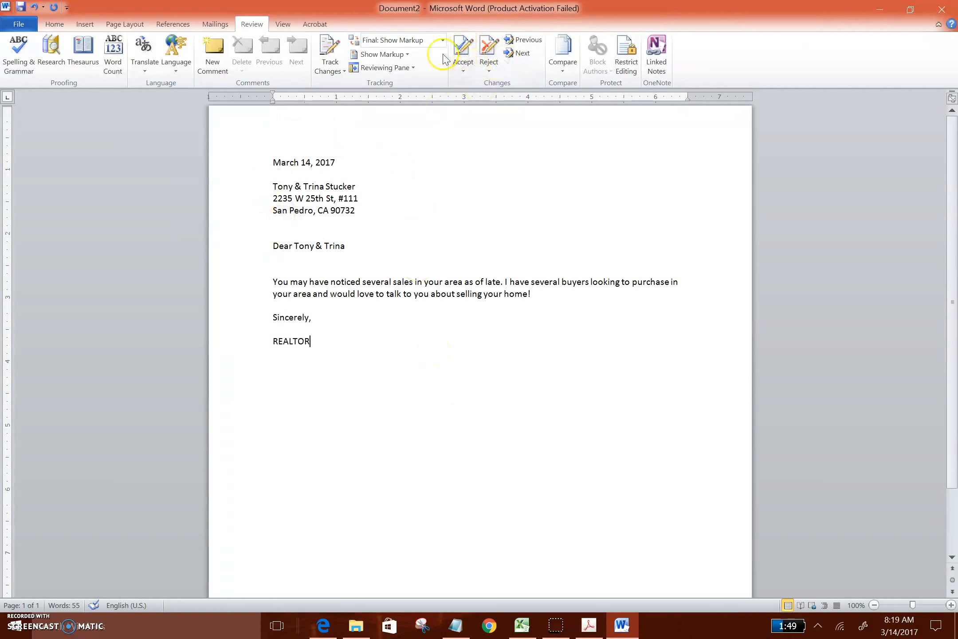
{"action": "left_click", "coordinate": [216, 24]}
{"action": "left_click", "coordinate": [478, 41]}
{"action": "left_click", "coordinate": [479, 41]}
{"action": "left_click", "coordinate": [478, 41]}
{"action": "left_click", "coordinate": [479, 41]}
{"action": "left_click", "coordinate": [479, 40]}
{"action": "left_click", "coordinate": [479, 41]}
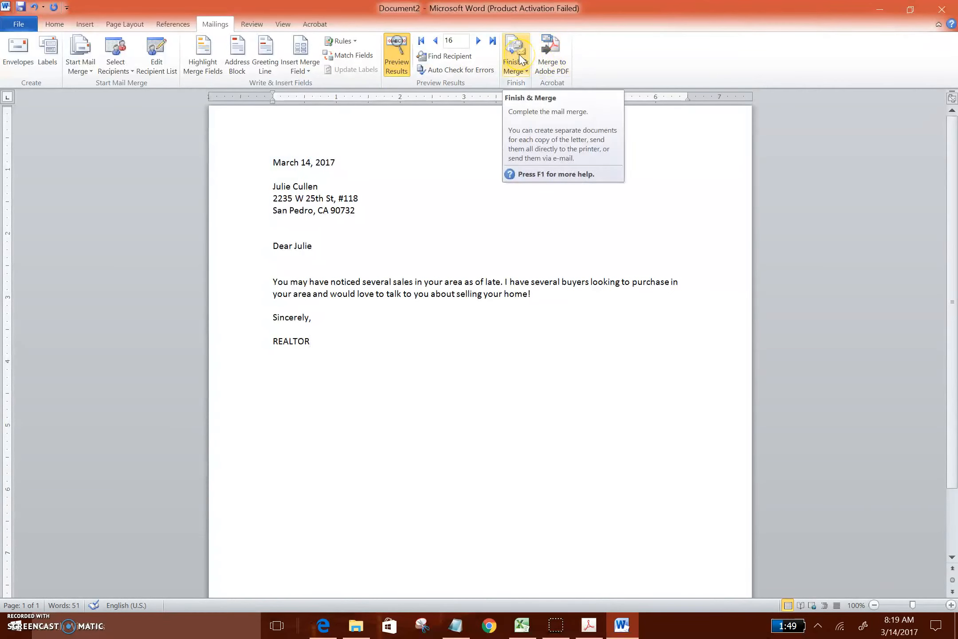
Merge all records to Adobe PDF with the file name PDFMailer, saving into the Desktop subfolder listed below Games
{"action": "left_click", "coordinate": [552, 53]}
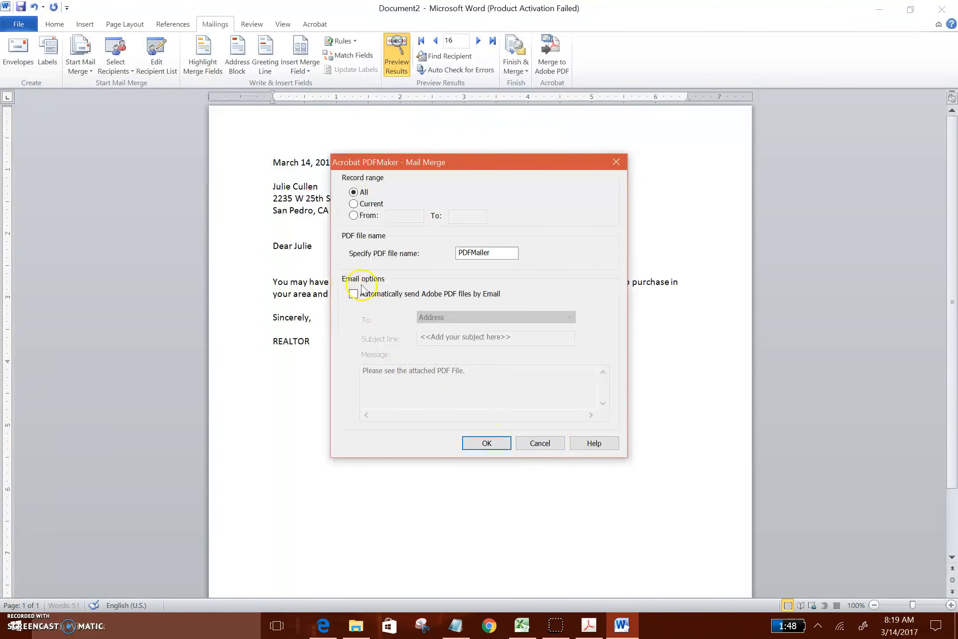
{"action": "left_click", "coordinate": [488, 443]}
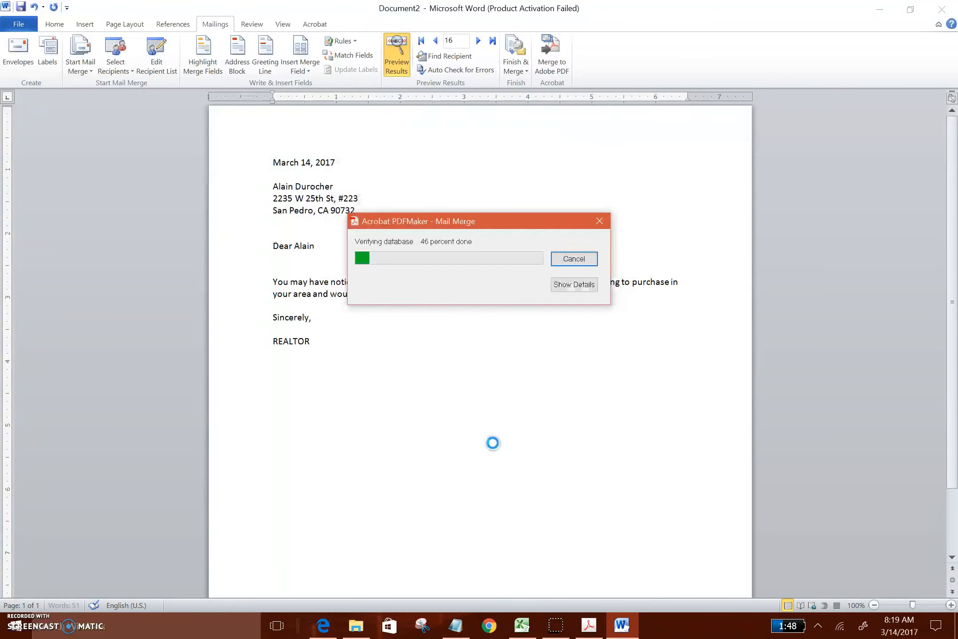
{"action": "left_click", "coordinate": [443, 358]}
{"action": "left_click", "coordinate": [495, 414]}
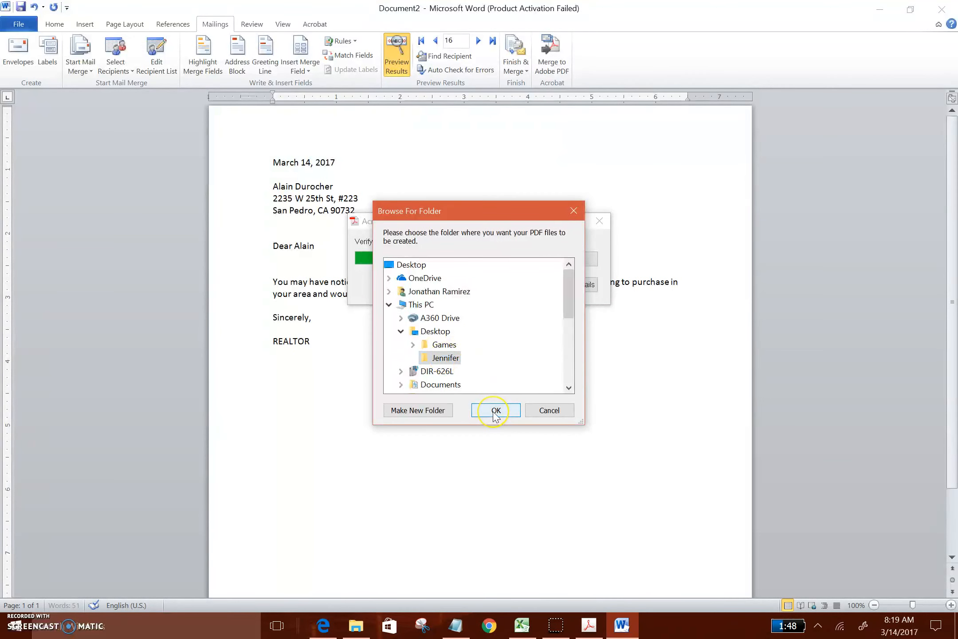
{"action": "left_click", "coordinate": [499, 412]}
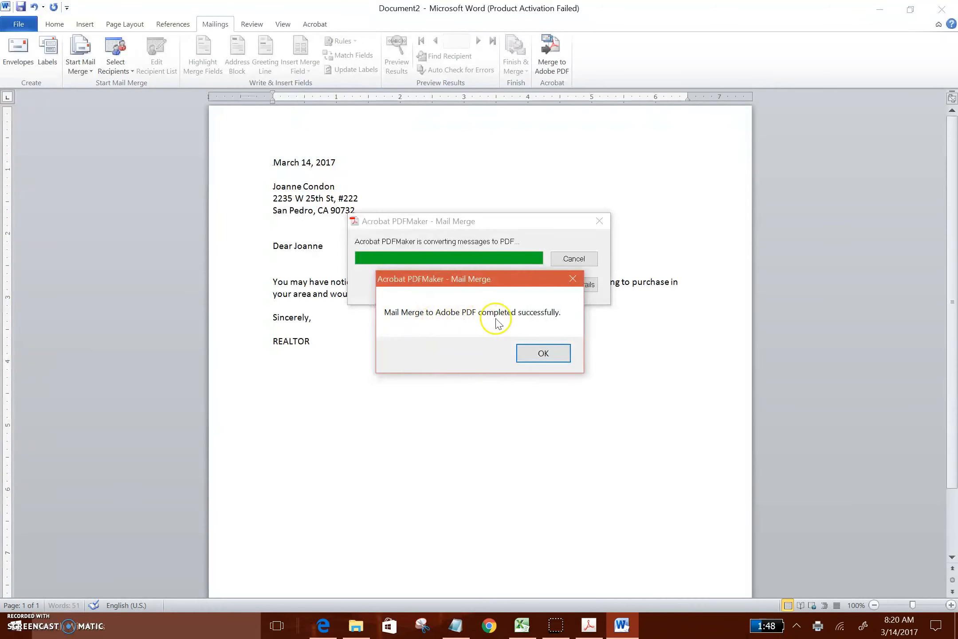
{"action": "left_click", "coordinate": [545, 354]}
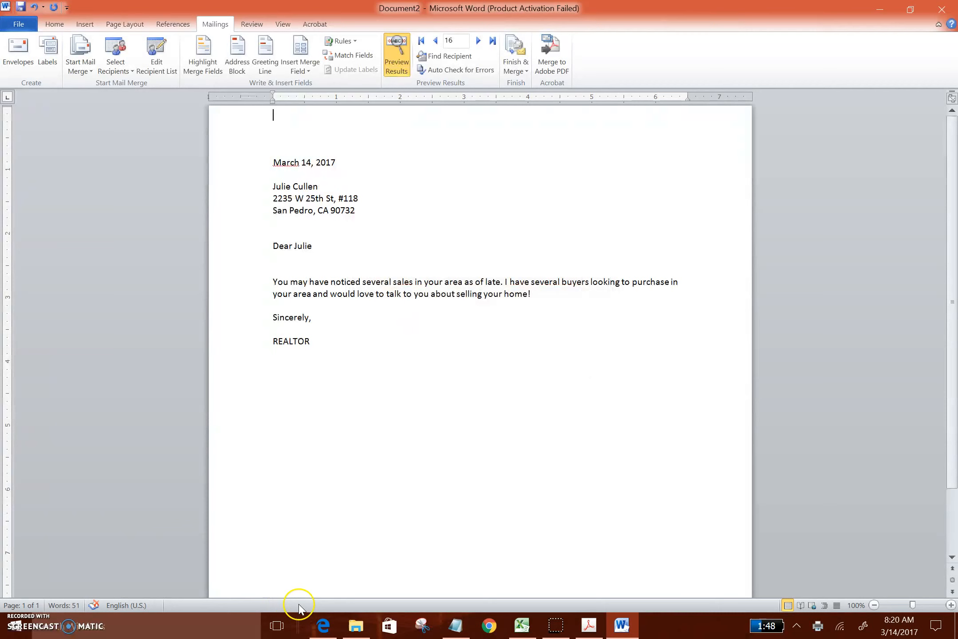
Switch to File Explorer, open the Desktop subfolder used for the merge output, and look through the PDFMailer files
{"action": "left_click", "coordinate": [362, 631]}
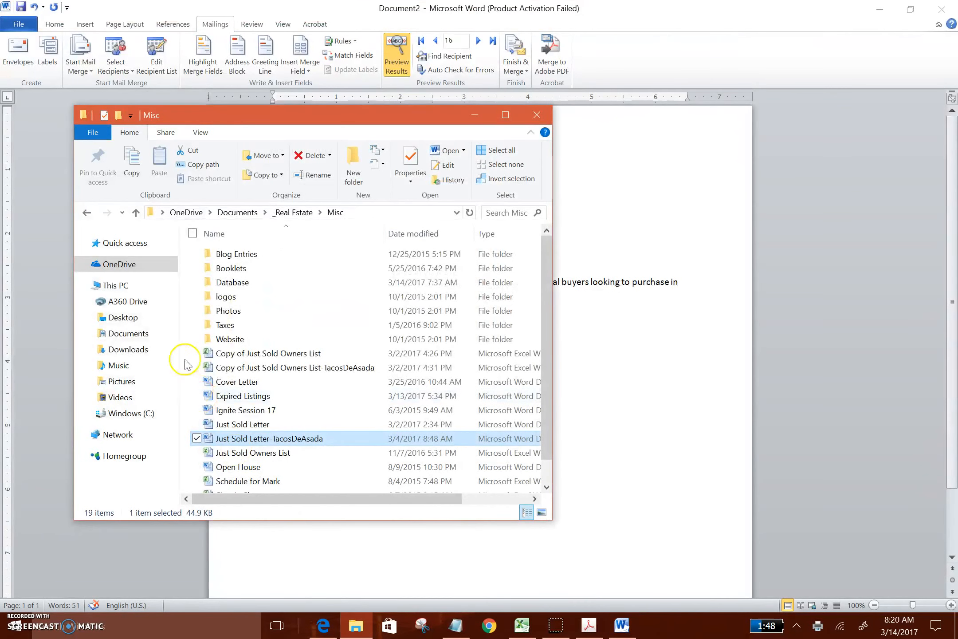
{"action": "left_click", "coordinate": [115, 317]}
{"action": "left_click", "coordinate": [240, 341]}
{"action": "double_click", "coordinate": [241, 342]}
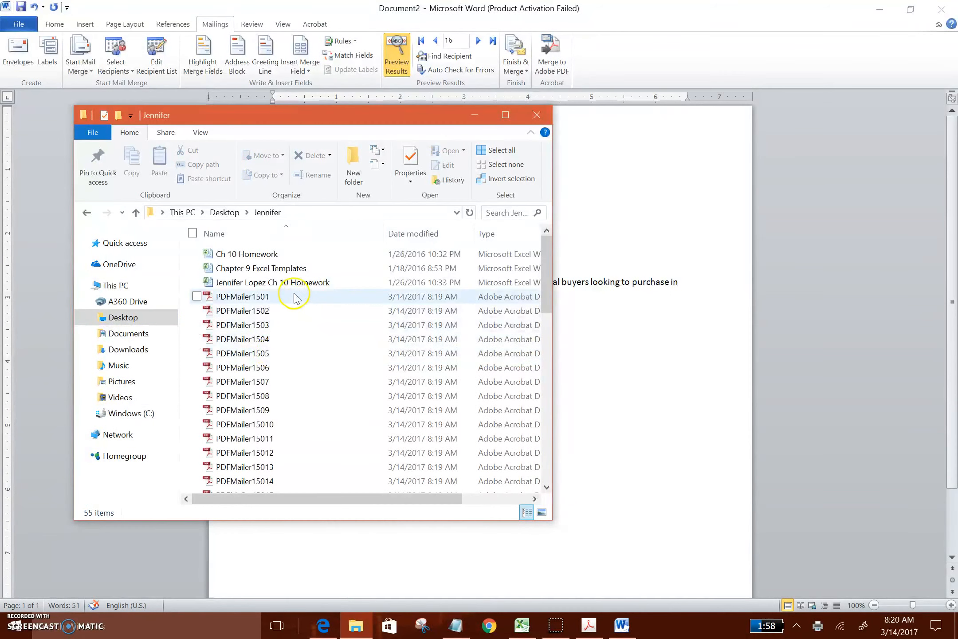
{"action": "scroll", "coordinate": [301, 306], "scroll_direction": "down", "scroll_amount": 1}
{"action": "scroll", "coordinate": [302, 307], "scroll_direction": "down", "scroll_amount": 6}
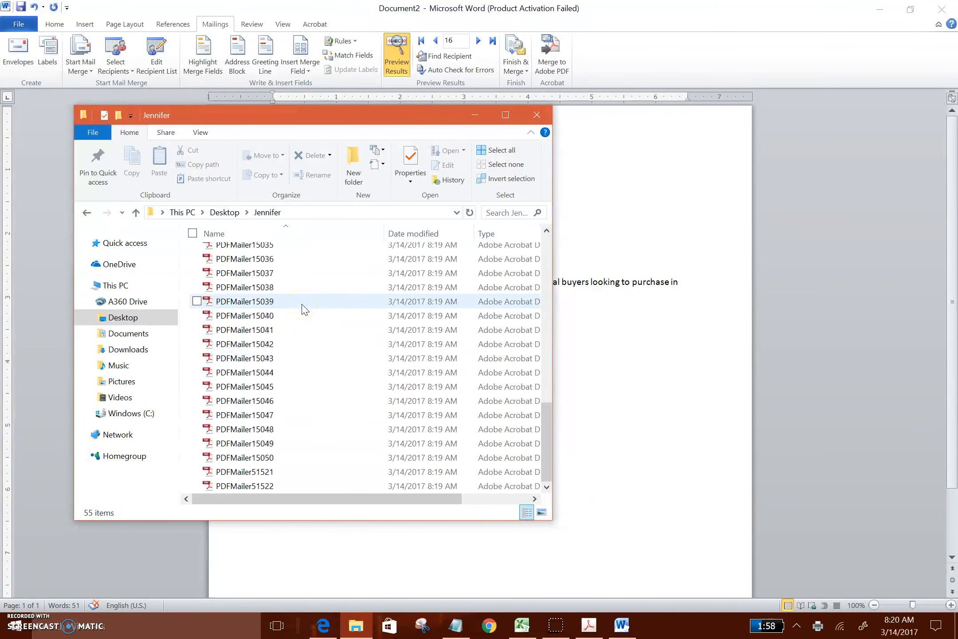
{"action": "scroll", "coordinate": [302, 310], "scroll_direction": "up", "scroll_amount": 11}
Open PDFMailer1501 to check the first merged letter, and close it
{"action": "left_click", "coordinate": [294, 296]}
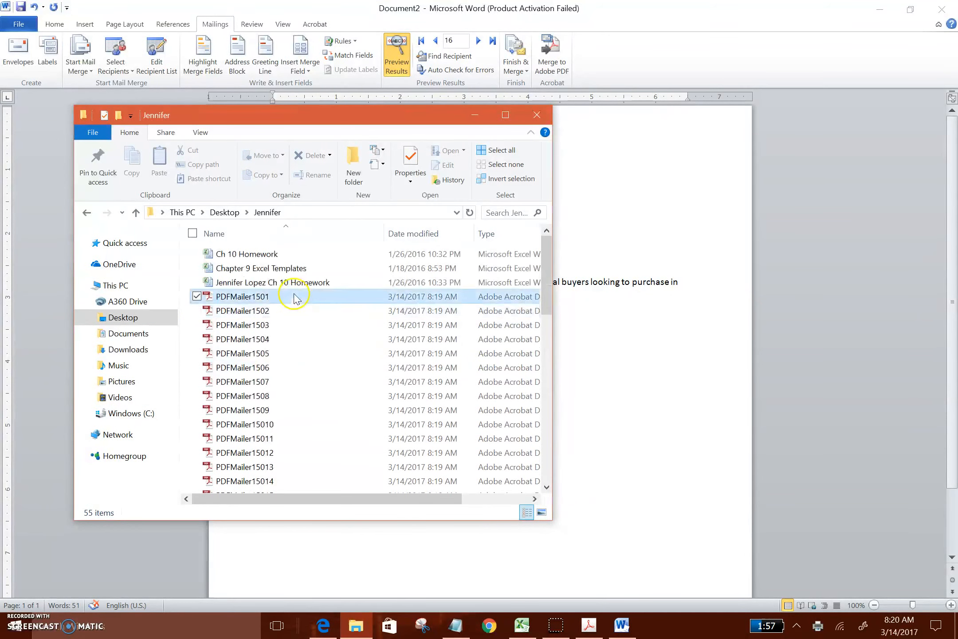
{"action": "double_click", "coordinate": [300, 300]}
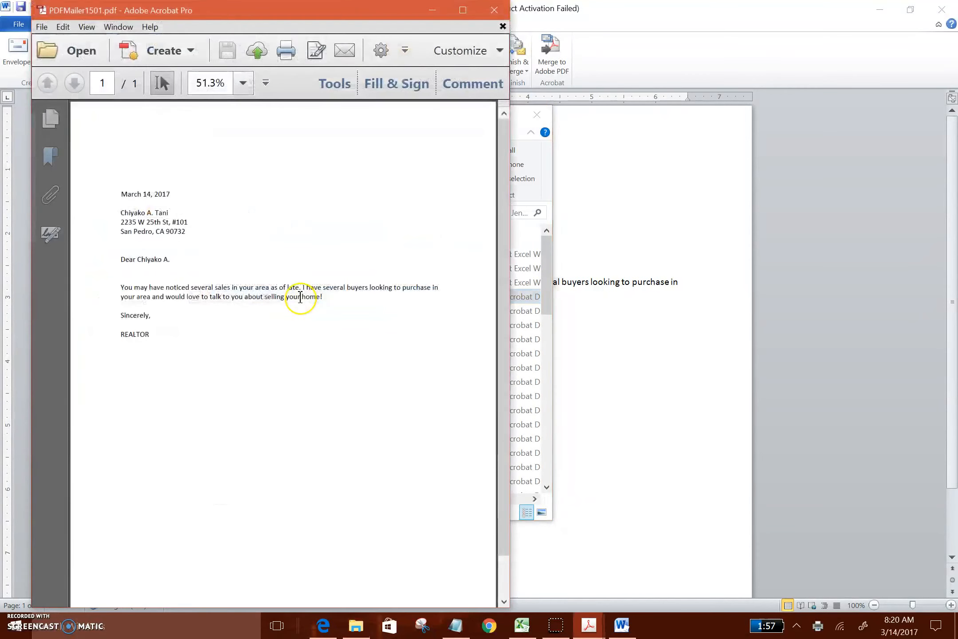
{"action": "left_click", "coordinate": [503, 8]}
Open PDFMailer15046 to check a letter near the end of the list, and close it
{"action": "scroll", "coordinate": [359, 411], "scroll_direction": "down", "scroll_amount": 4}
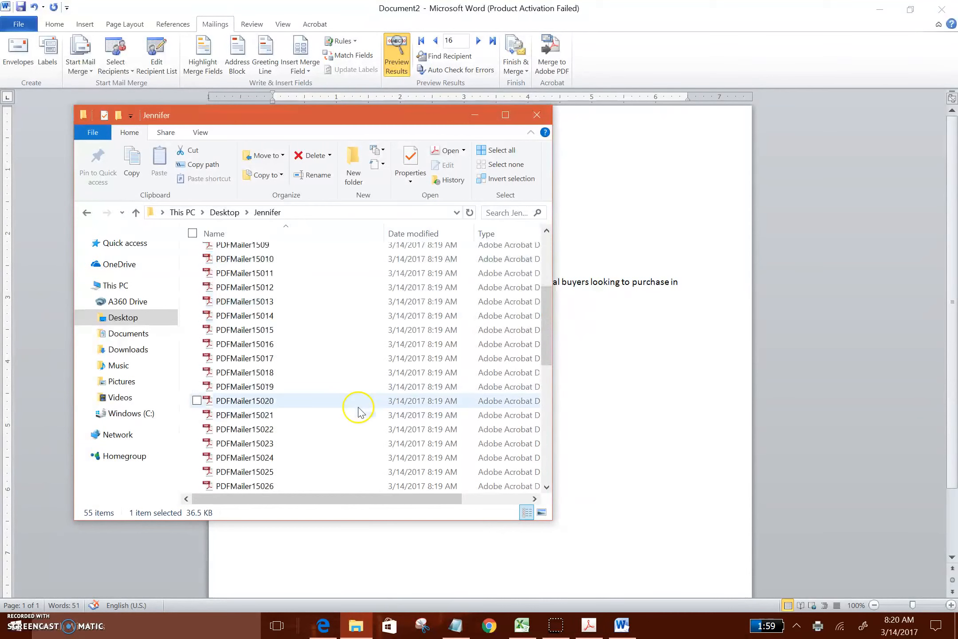
{"action": "scroll", "coordinate": [351, 405], "scroll_direction": "down", "scroll_amount": 8}
{"action": "double_click", "coordinate": [329, 401]}
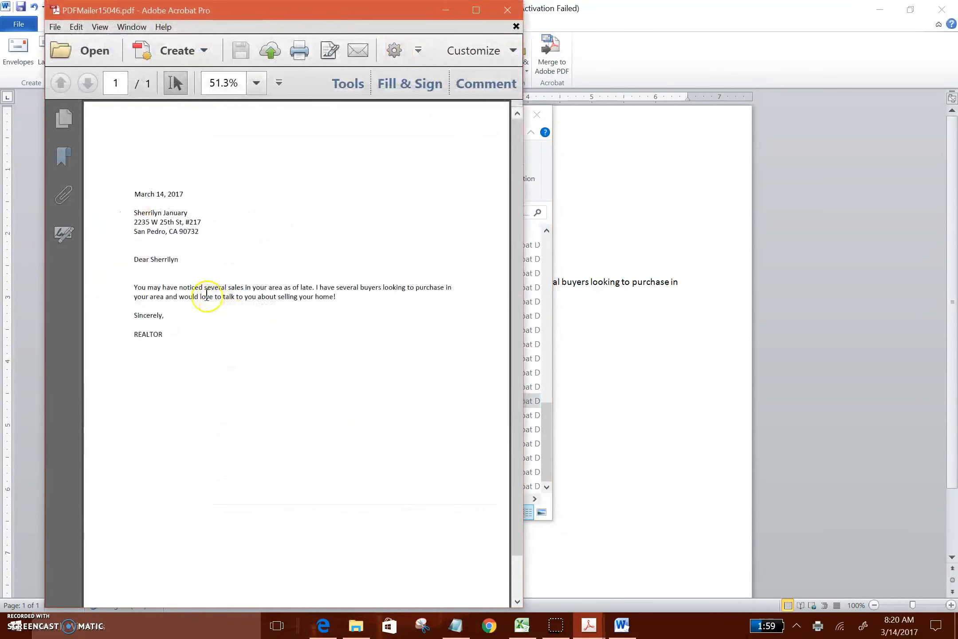
{"action": "scroll", "coordinate": [202, 280], "scroll_direction": "down", "scroll_amount": 2}
{"action": "scroll", "coordinate": [199, 274], "scroll_direction": "up", "scroll_amount": 2}
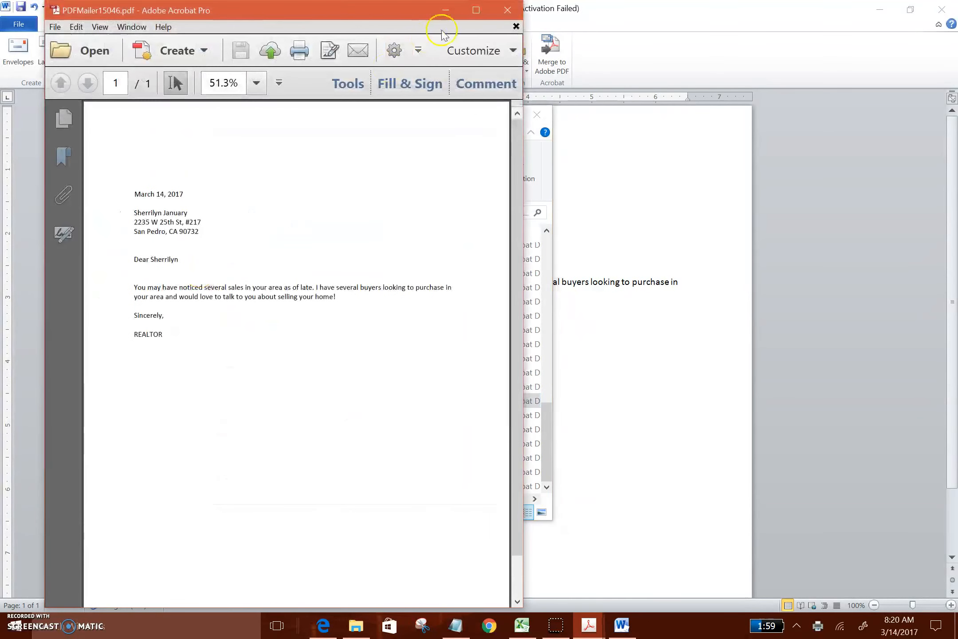
{"action": "left_click", "coordinate": [504, 17]}
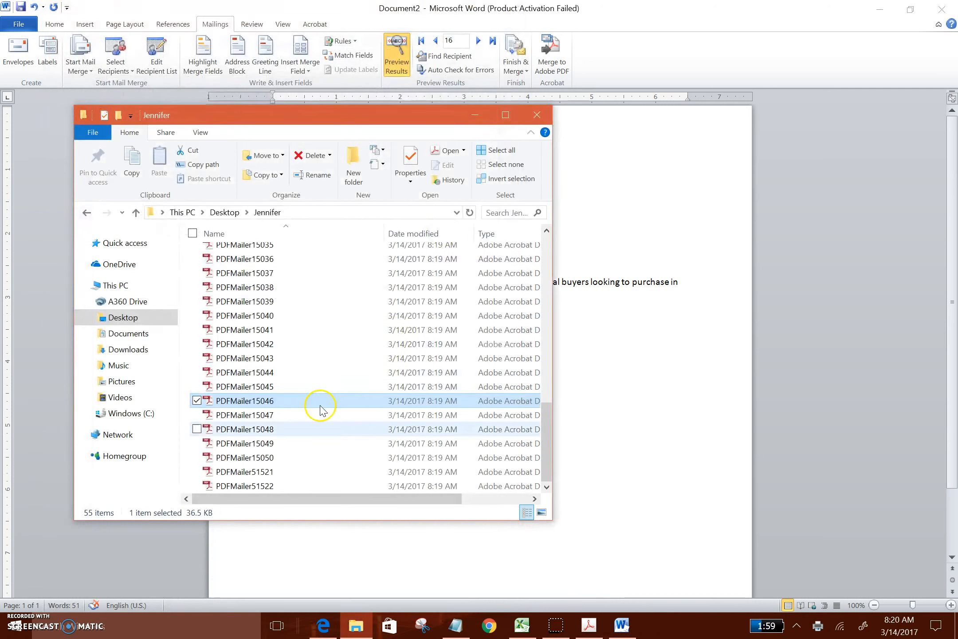
Select all the PDFMailer files from PDFMailer1501 to PDFMailer51522 and combine them in Acrobat into one PDF
{"action": "scroll", "coordinate": [334, 487], "scroll_direction": "up", "scroll_amount": 12}
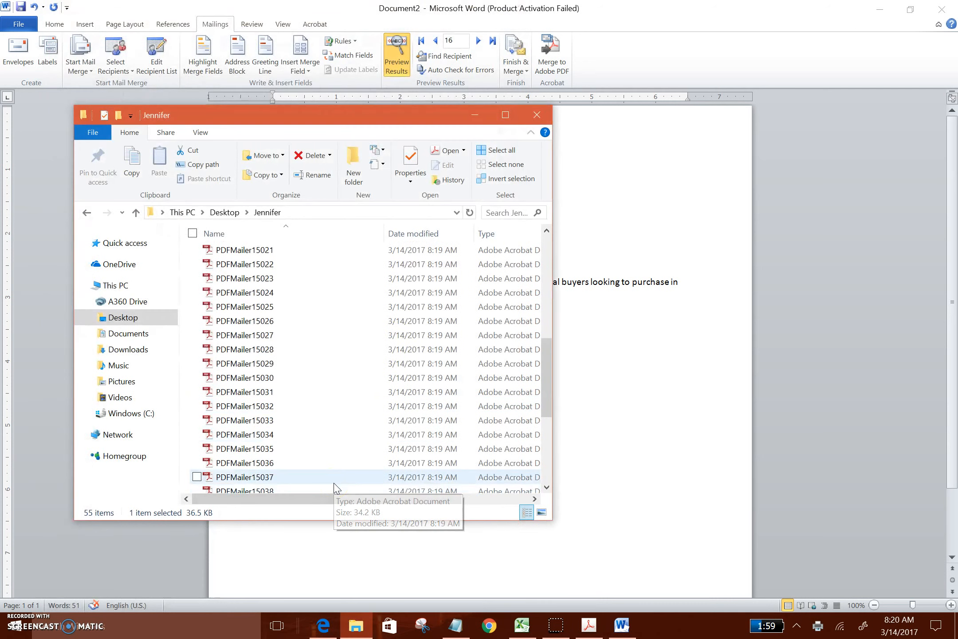
{"action": "left_click_drag", "start_coordinate": [327, 298], "coordinate": [331, 557]}
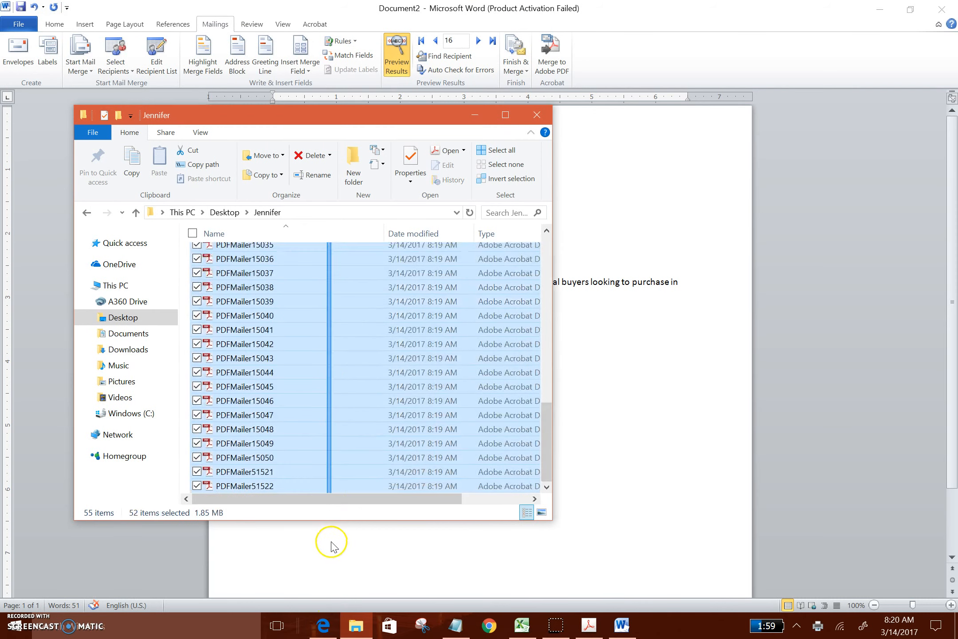
{"action": "right_click", "coordinate": [316, 425]}
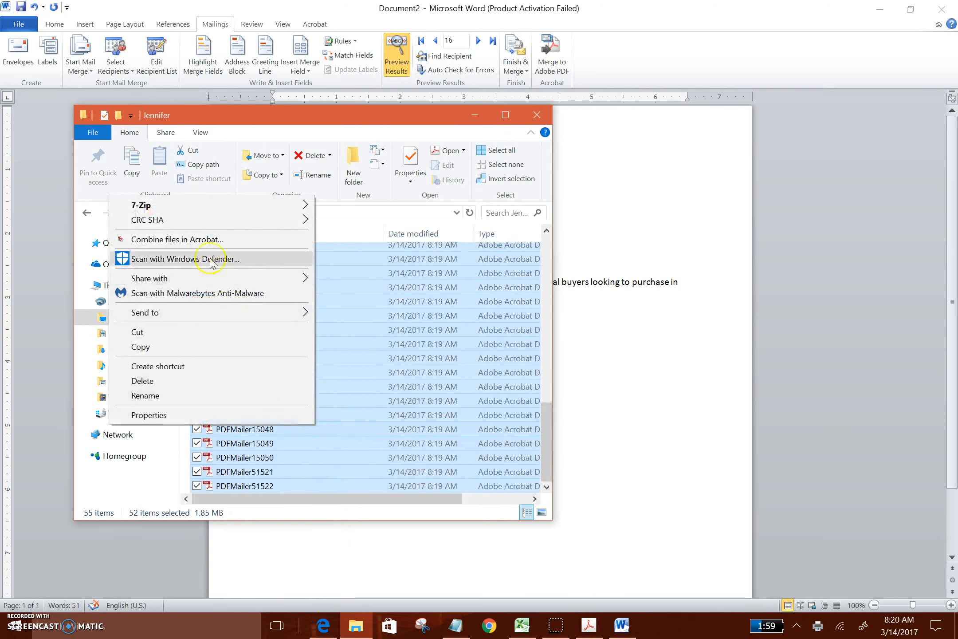
{"action": "left_click", "coordinate": [210, 242]}
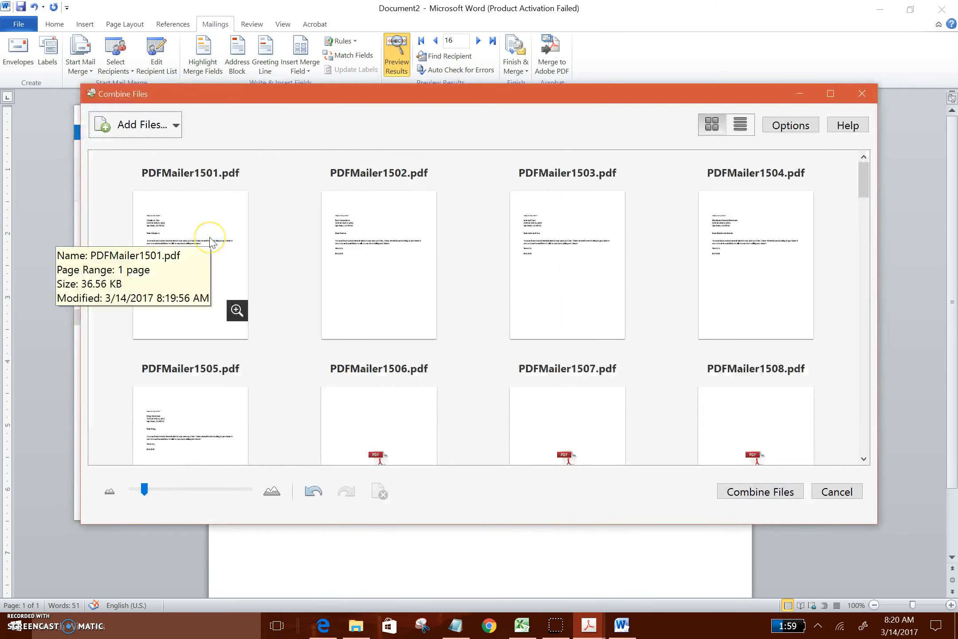
{"action": "left_click", "coordinate": [739, 492]}
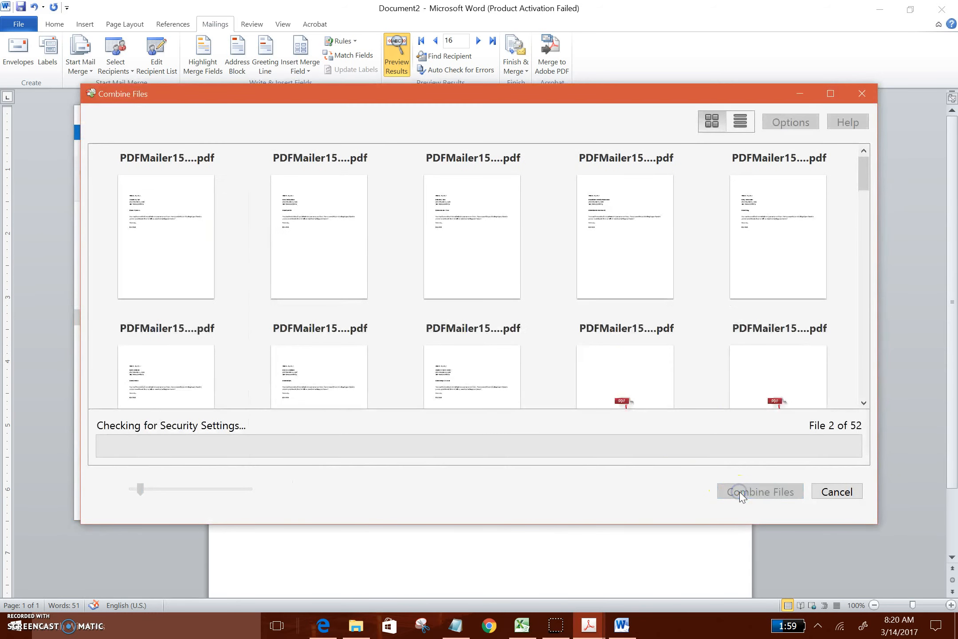